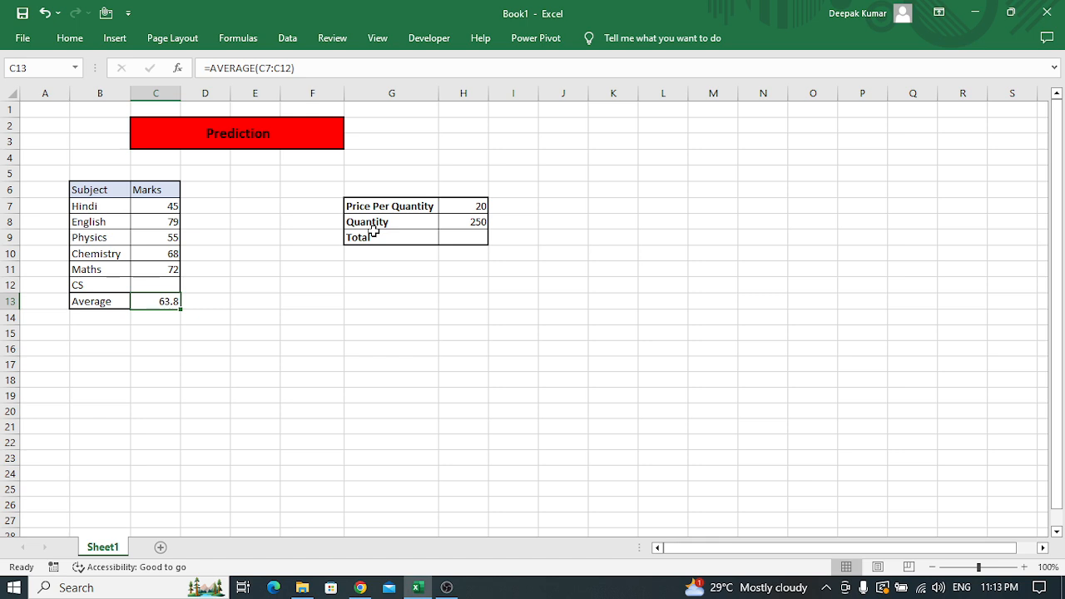
Clear the average formula from cell C13
{"action": "key", "text": "Delete"}
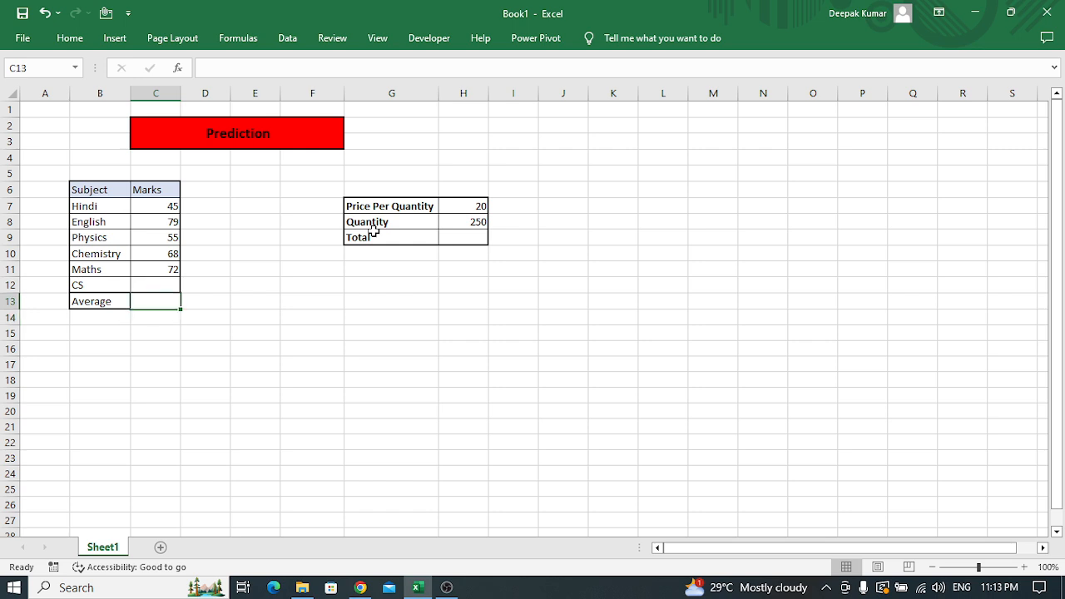
Review the header row of the marks table, covering the Subject and Marks columns
{"action": "key", "text": "Left"}
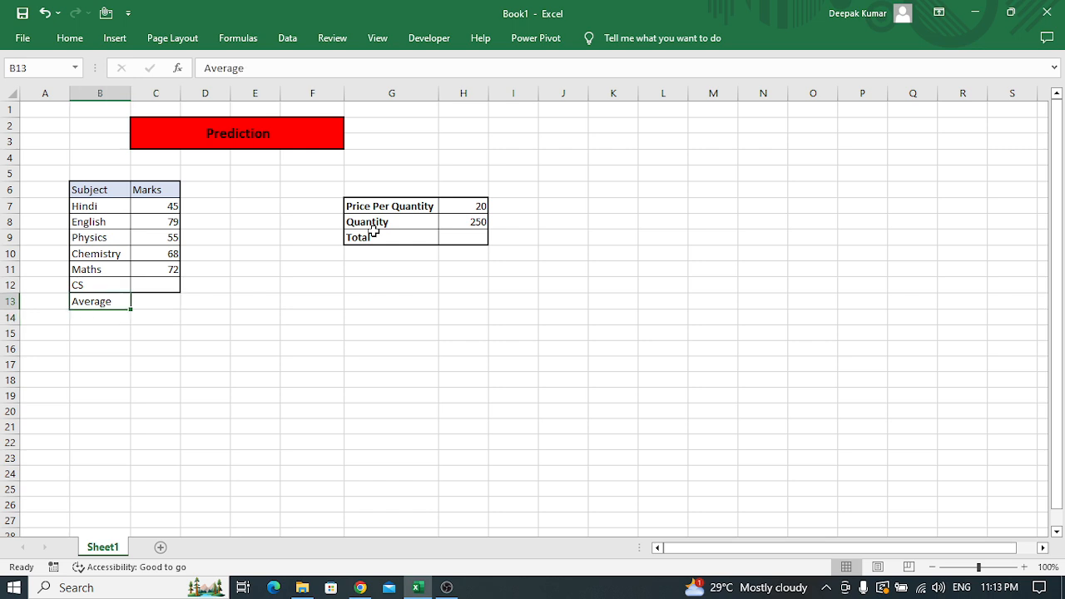
{"action": "key", "text": "Up"}
{"action": "key", "text": "Up"}
{"action": "key", "text": "Up"}
{"action": "key", "text": "Up"}
{"action": "key", "text": "Up"}
{"action": "key", "text": "Up"}
{"action": "key", "text": "Up"}
{"action": "key", "text": "Up"}
{"action": "key", "text": "Up"}
{"action": "key", "text": "Up"}
{"action": "key", "text": "Up"}
{"action": "key", "text": "Up"}
{"action": "key", "text": "Down"}
{"action": "key", "text": "Down"}
{"action": "key", "text": "Down"}
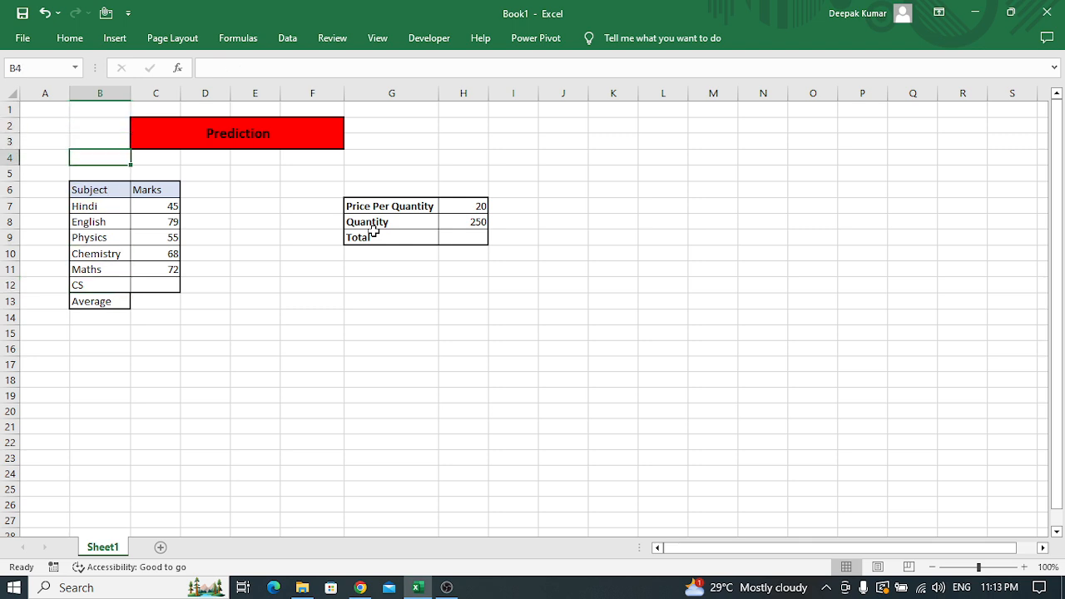
{"action": "key", "text": "Down"}
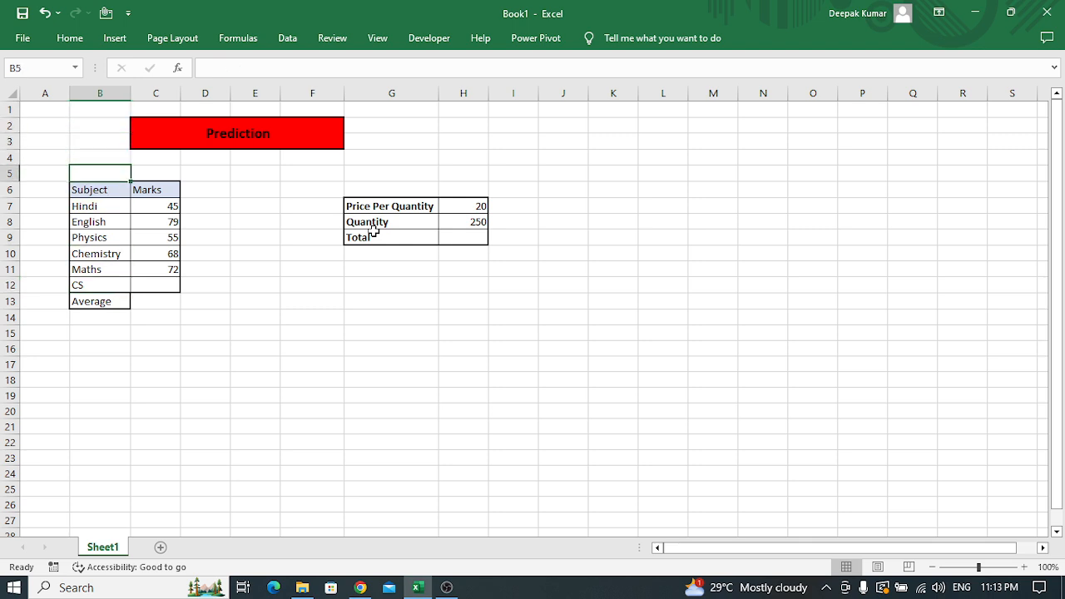
{"action": "key", "text": "Down"}
{"action": "key", "text": "shift+Right"}
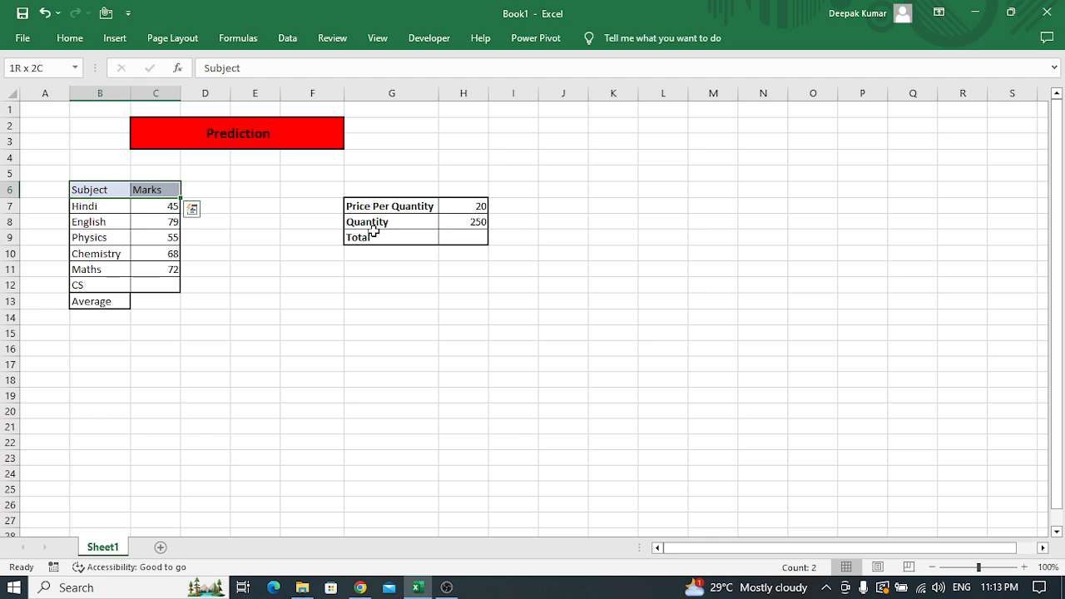
{"action": "key", "text": "Right"}
{"action": "key", "text": "Left"}
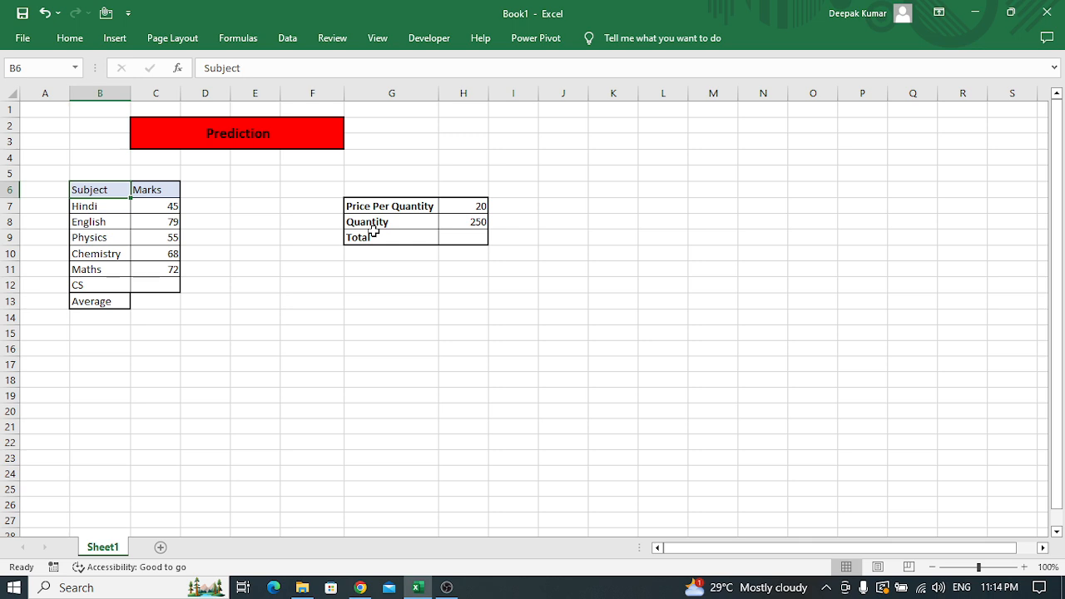
{"action": "key", "text": "Right"}
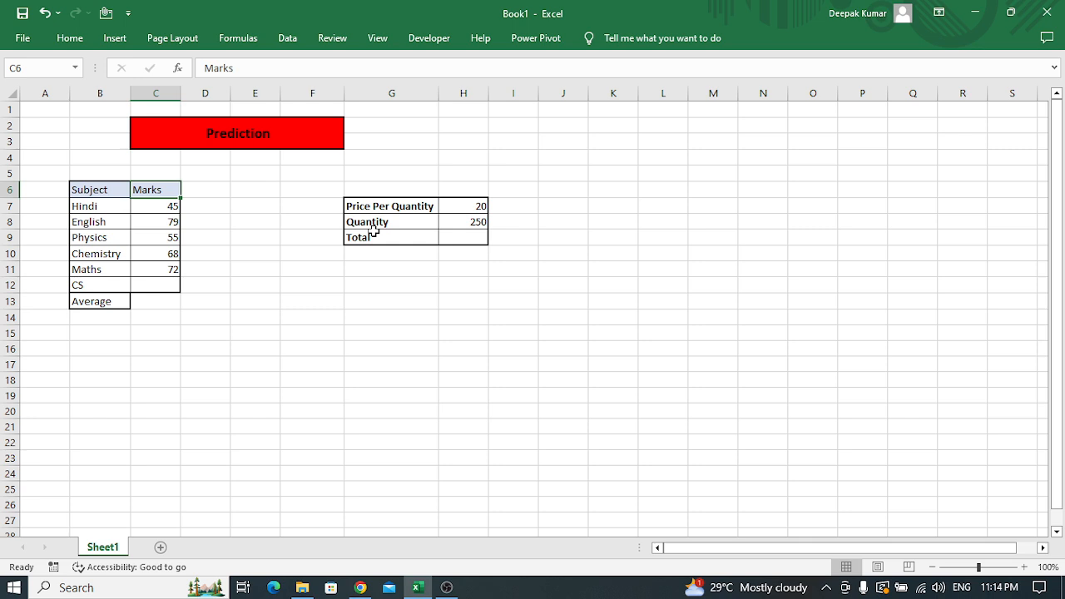
Examine the subjects from Hindi to CS and their marks, including the CS mark in cell C12
{"action": "key", "text": "Down"}
{"action": "key", "text": "Down"}
{"action": "key", "text": "Down"}
{"action": "key", "text": "Down"}
{"action": "key", "text": "Down"}
{"action": "key", "text": "Down"}
{"action": "key", "text": "Left"}
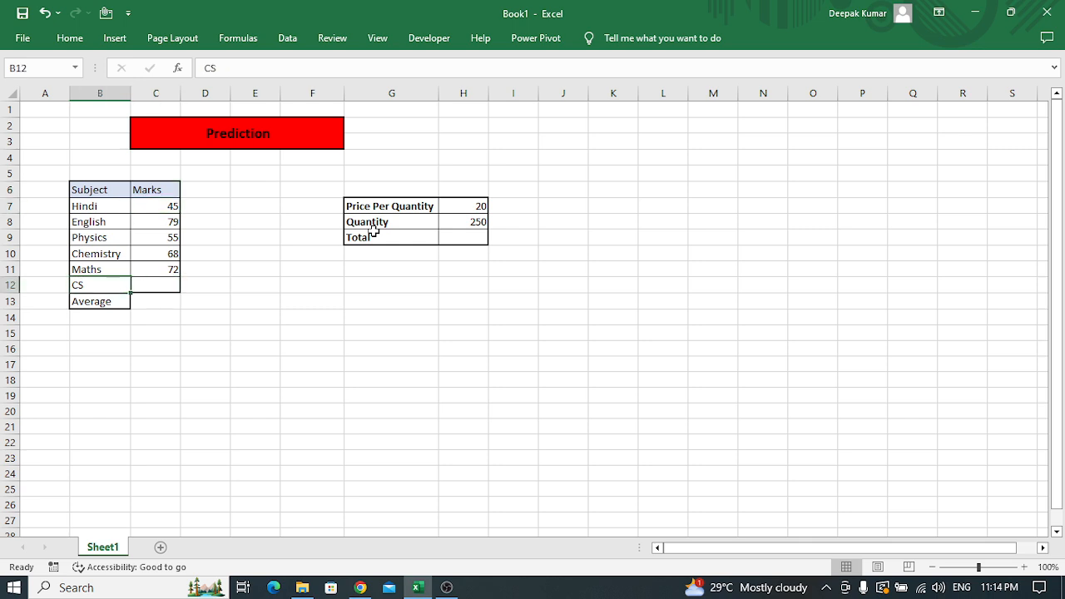
{"action": "key", "text": "Up"}
{"action": "key", "text": "Up"}
{"action": "key", "text": "Up"}
{"action": "key", "text": "Up"}
{"action": "key", "text": "Up"}
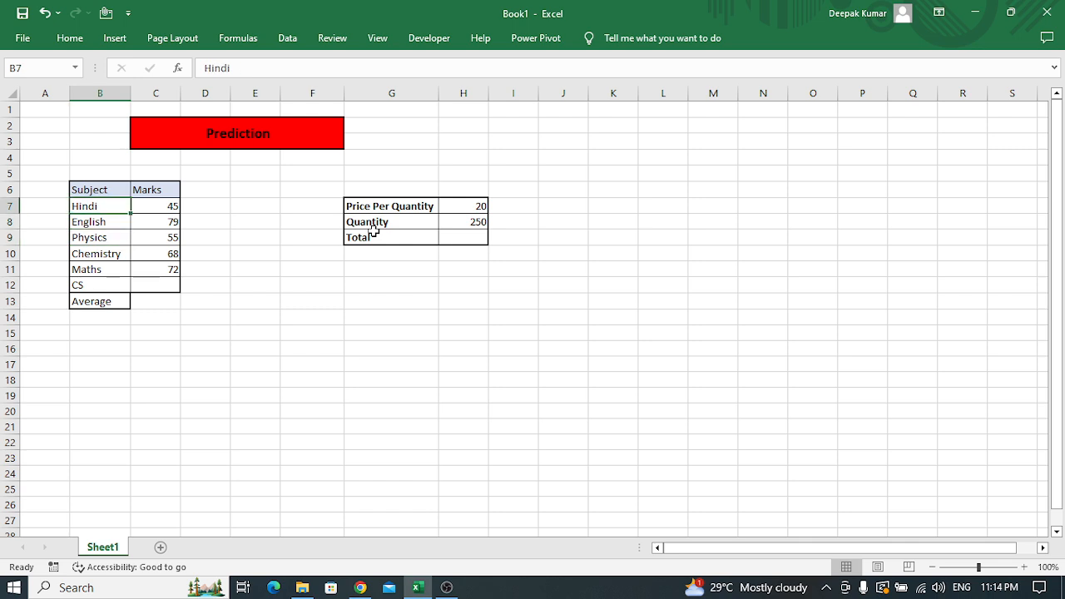
{"action": "key", "text": "Right"}
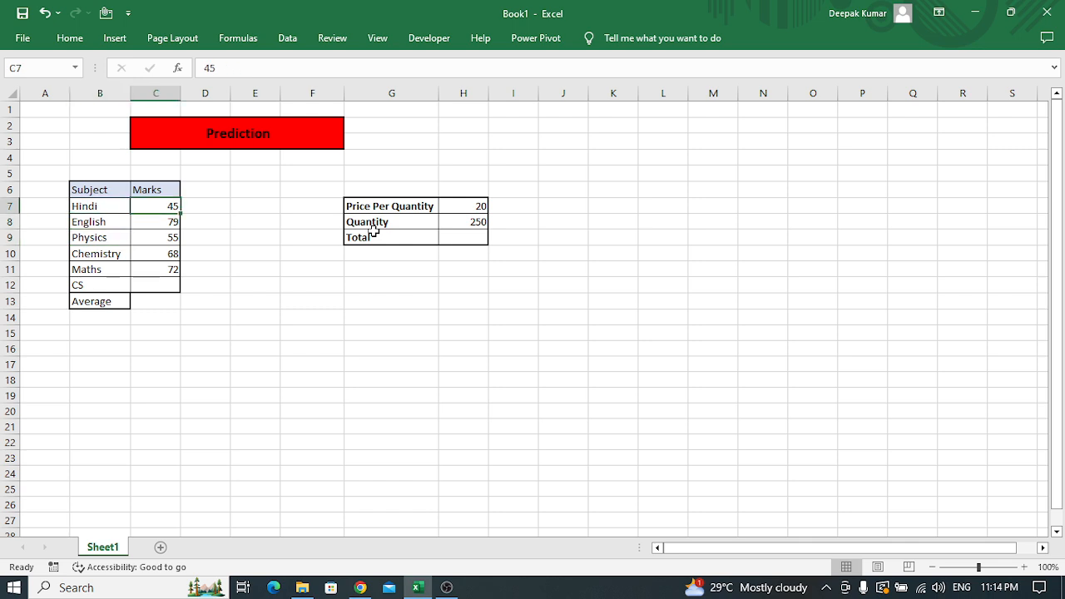
{"action": "key", "text": "shift+Down"}
{"action": "key", "text": "shift+Down"}
{"action": "key", "text": "shift+Down"}
{"action": "key", "text": "shift+Down"}
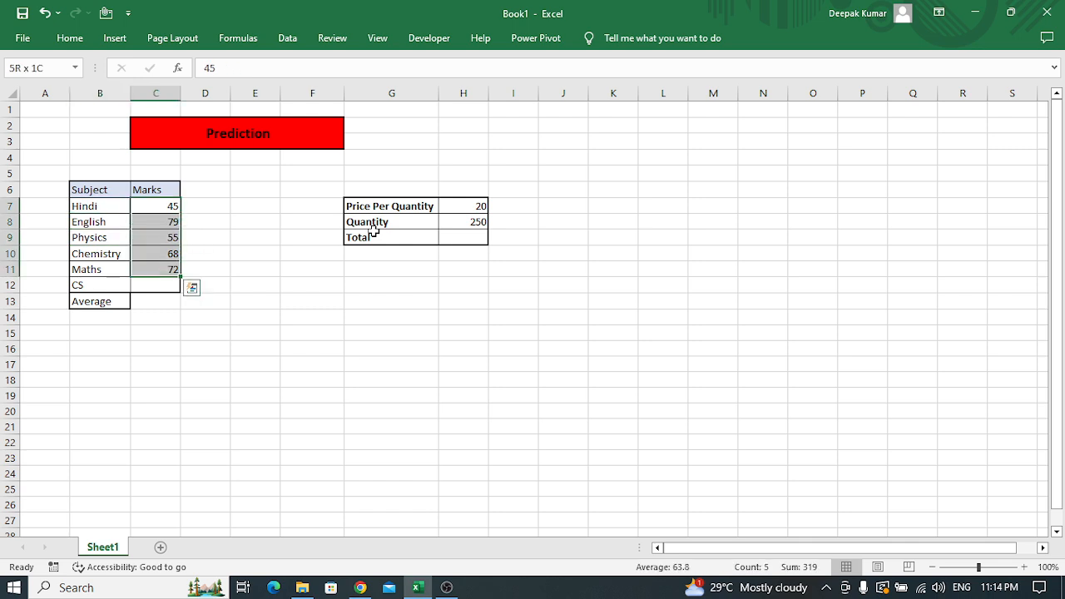
{"action": "key", "text": "Down"}
{"action": "key", "text": "Down"}
{"action": "key", "text": "Down"}
{"action": "key", "text": "Down"}
{"action": "key", "text": "Down"}
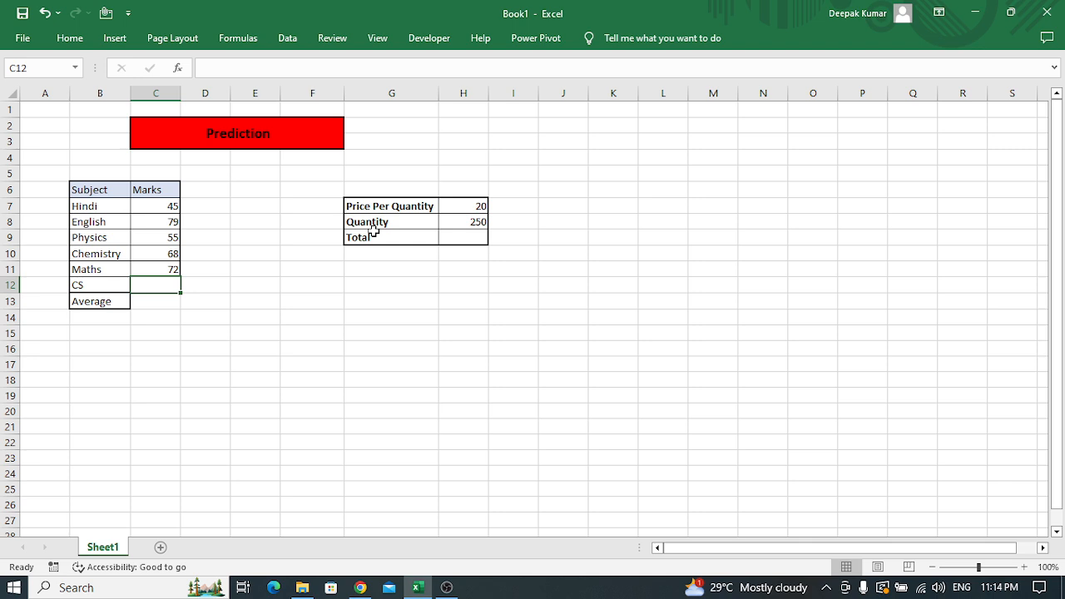
Enter an AVERAGE formula in cell C13 covering the marks range C7:C12
{"action": "key", "text": "Down"}
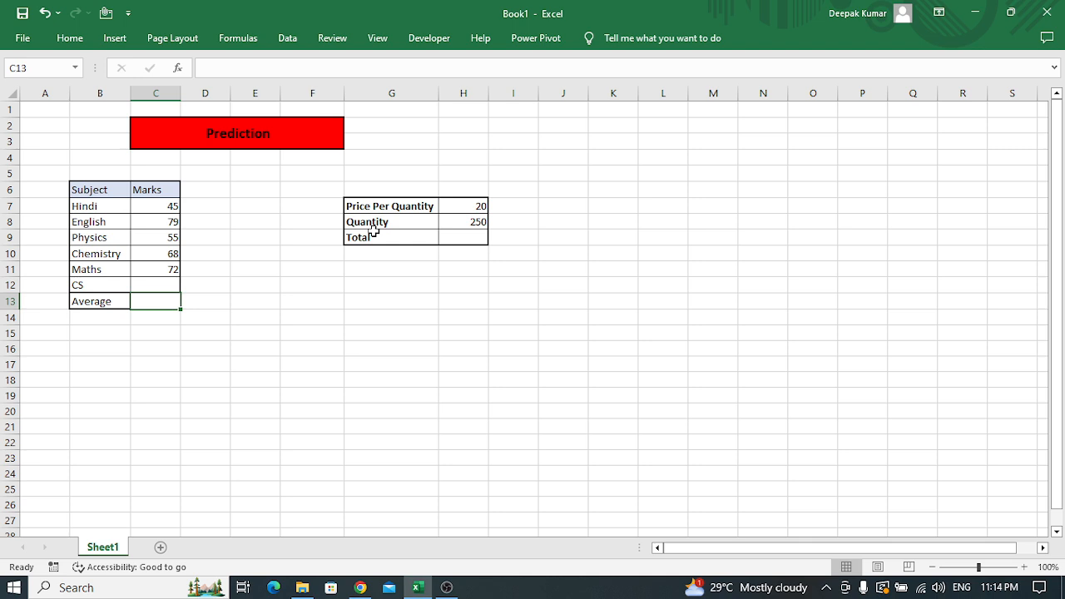
{"action": "key", "text": "Right"}
{"action": "key", "text": "Left"}
{"action": "type", "text": "="}
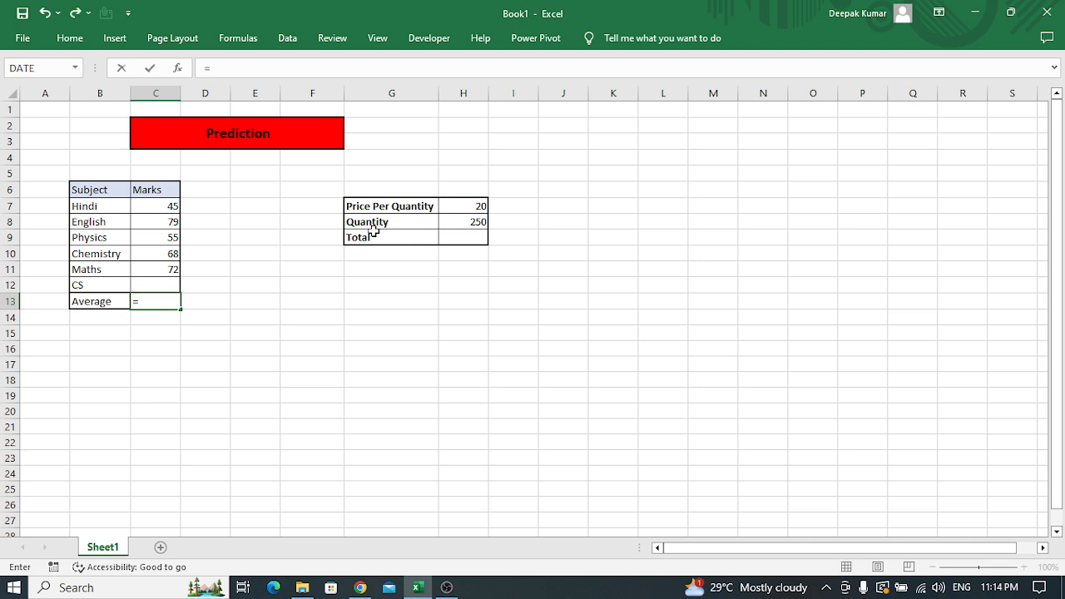
{"action": "type", "text": "aver"}
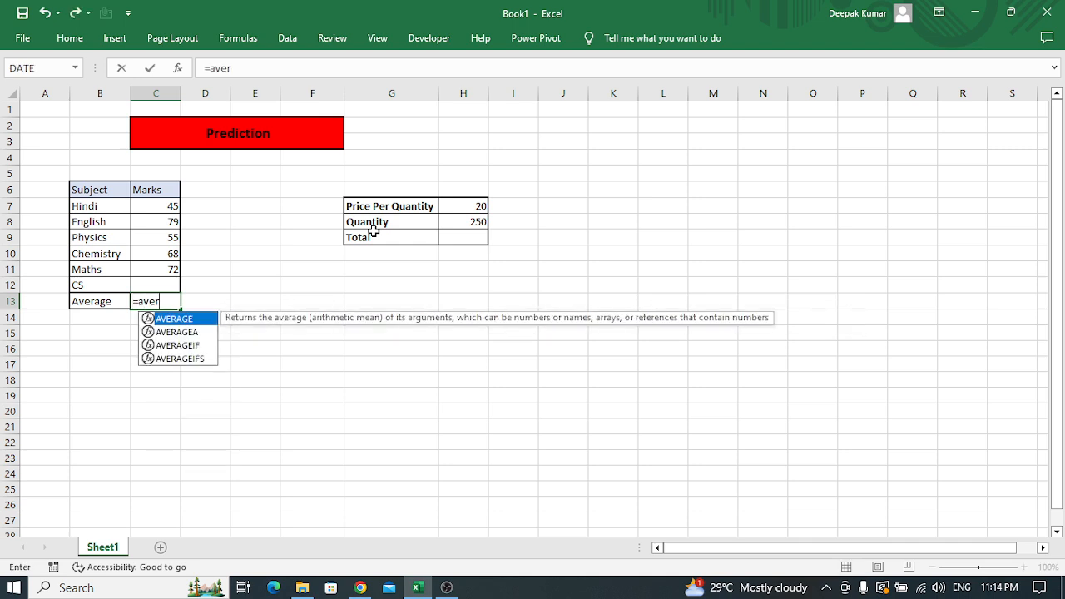
{"action": "key", "text": "Tab"}
{"action": "key", "text": "Up"}
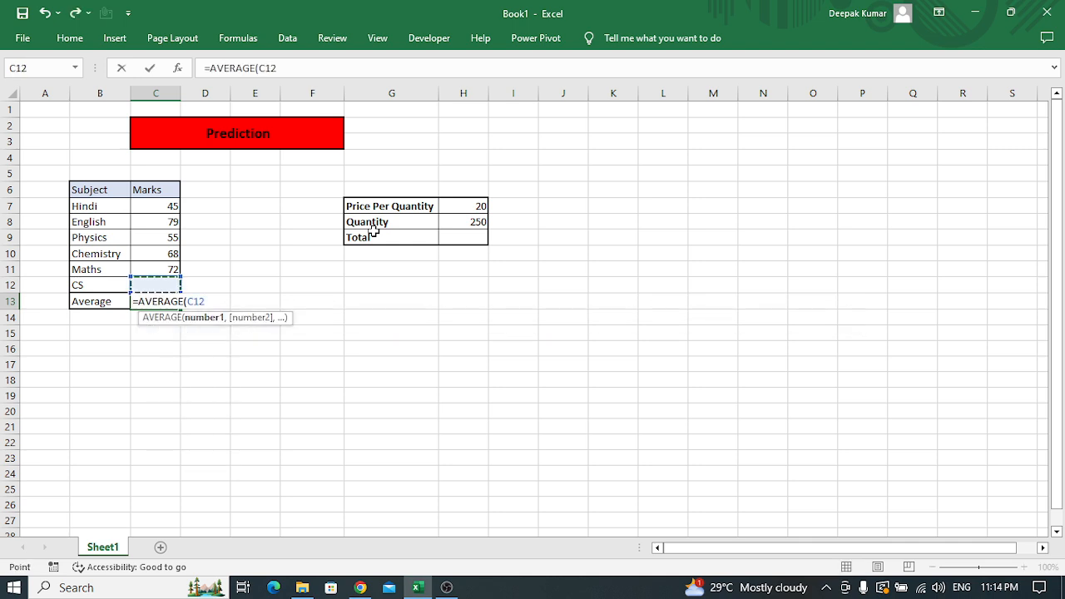
{"action": "key", "text": "shift+Up"}
{"action": "key", "text": "shift+Up"}
{"action": "key", "text": "shift+Up"}
{"action": "key", "text": "shift+Up"}
{"action": "key", "text": "shift+Up"}
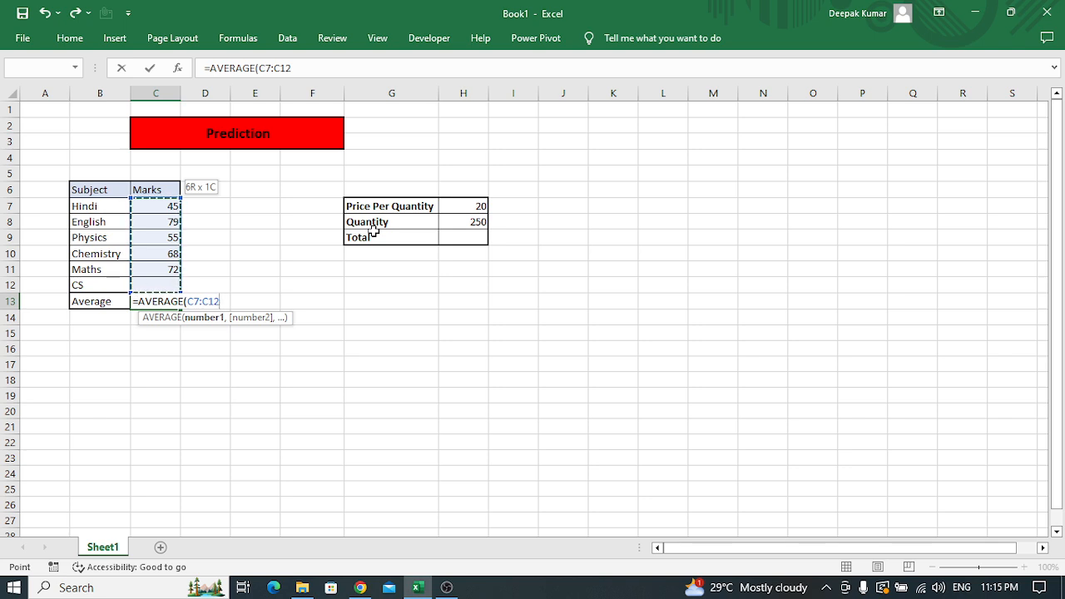
{"action": "key", "text": "Return"}
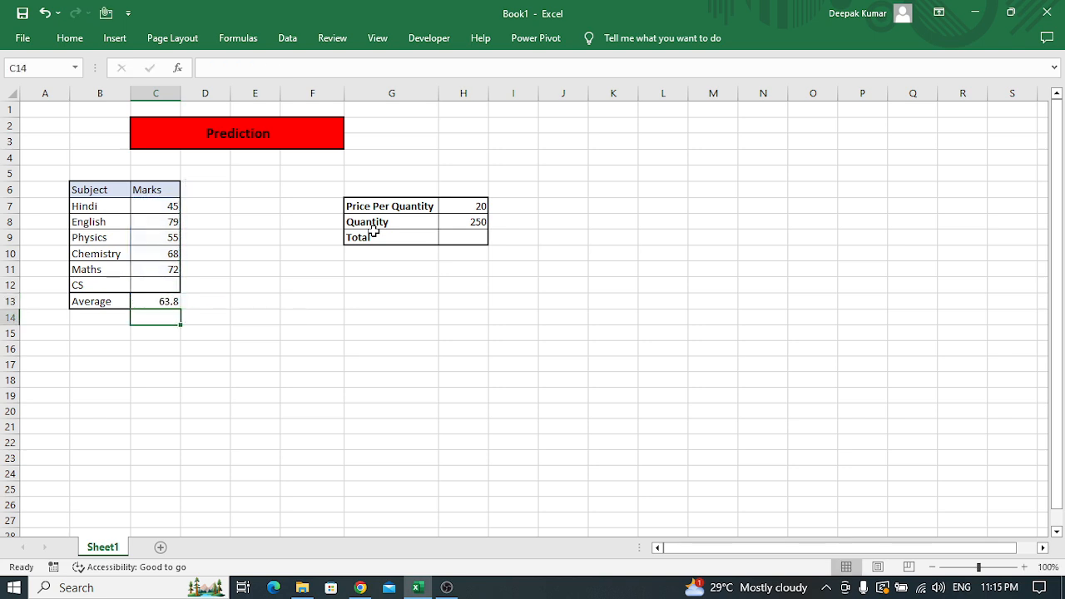
Enter 70 in cell D13, beside the calculated average, as the target average
{"action": "key", "text": "Up"}
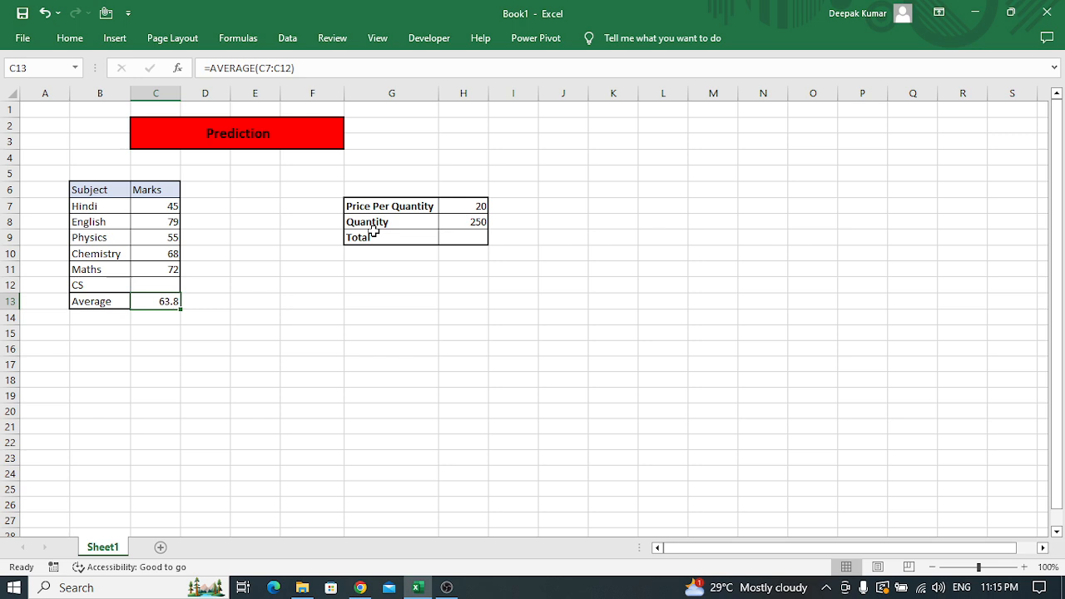
{"action": "key", "text": "Up"}
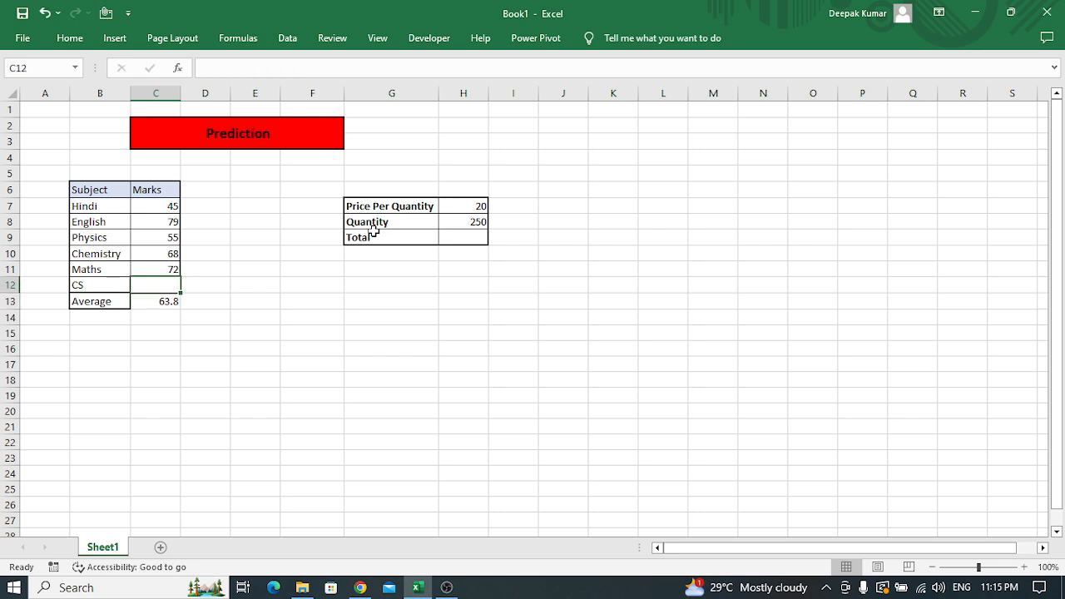
{"action": "key", "text": "Down"}
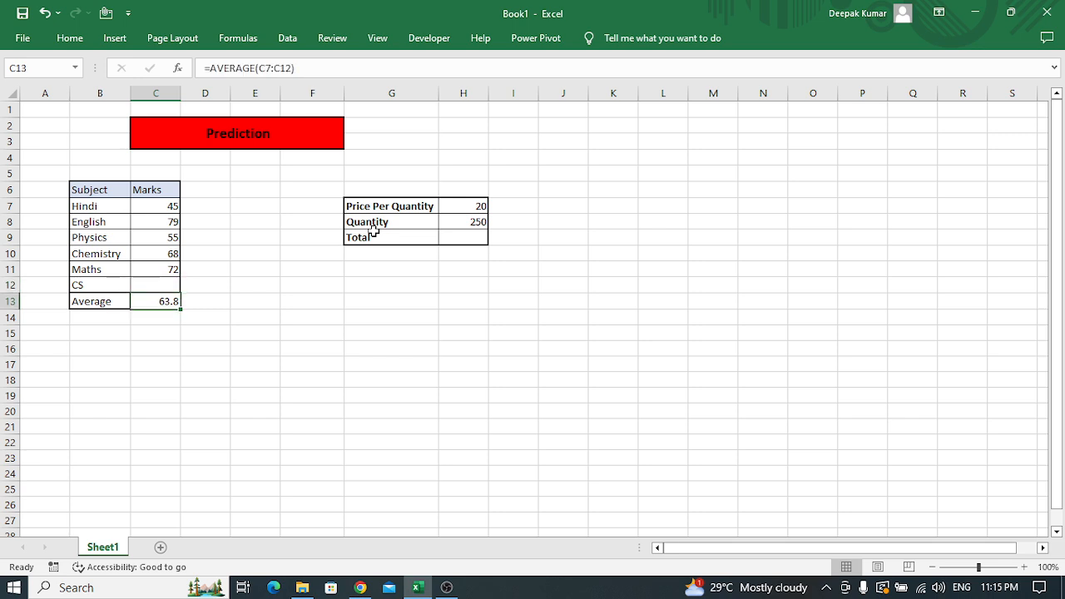
{"action": "key", "text": "Right"}
{"action": "key", "text": "Left"}
{"action": "key", "text": "Right"}
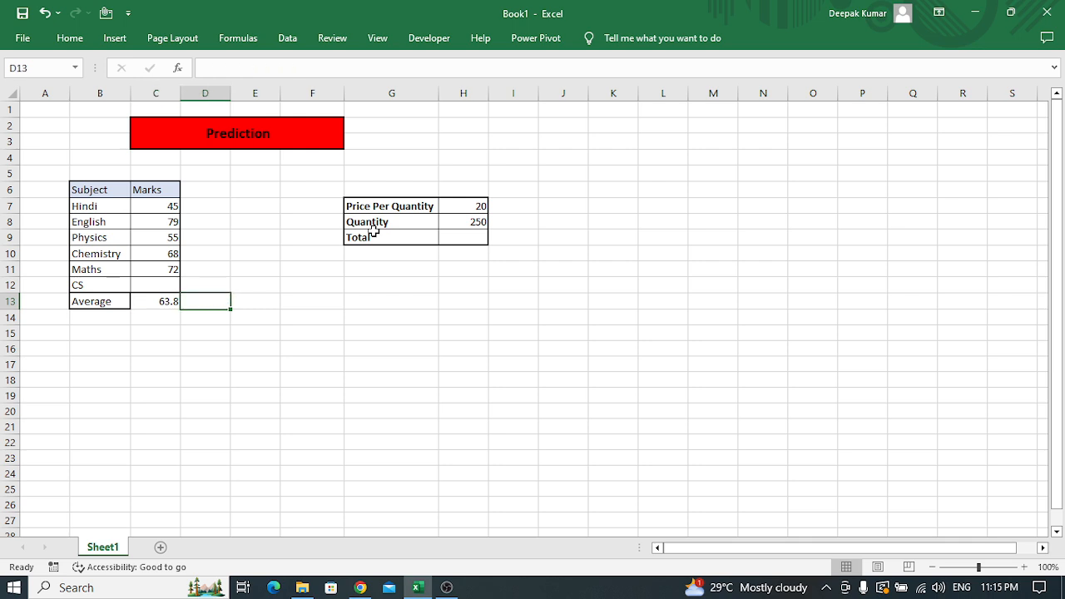
{"action": "type", "text": "70"}
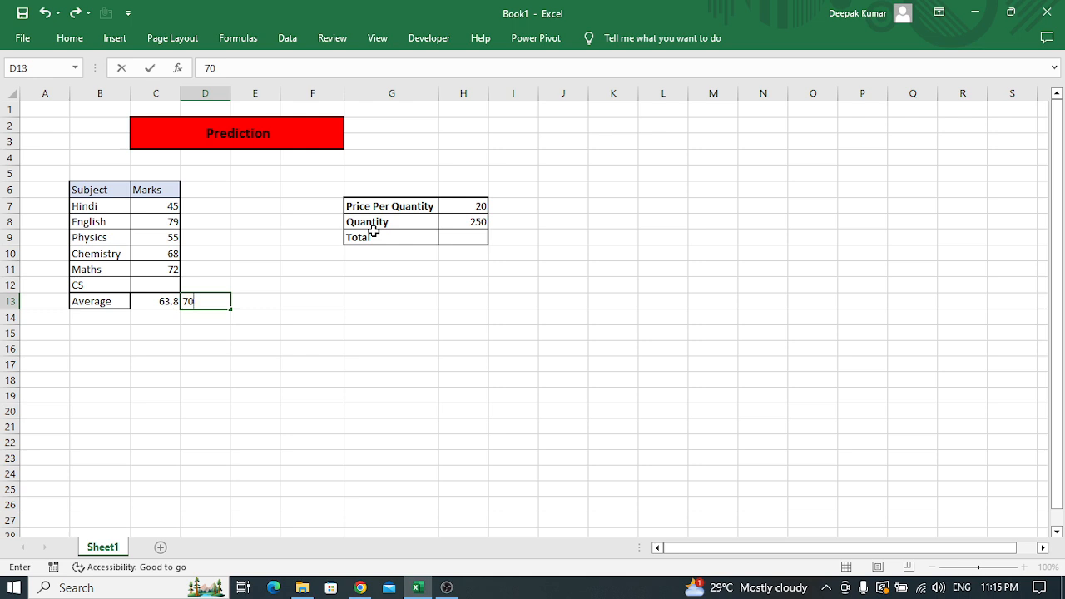
{"action": "key", "text": "Return"}
Compare the calculated average with the target in D13 and check the CS mark cell C12
{"action": "key", "text": "Up"}
{"action": "key", "text": "Left"}
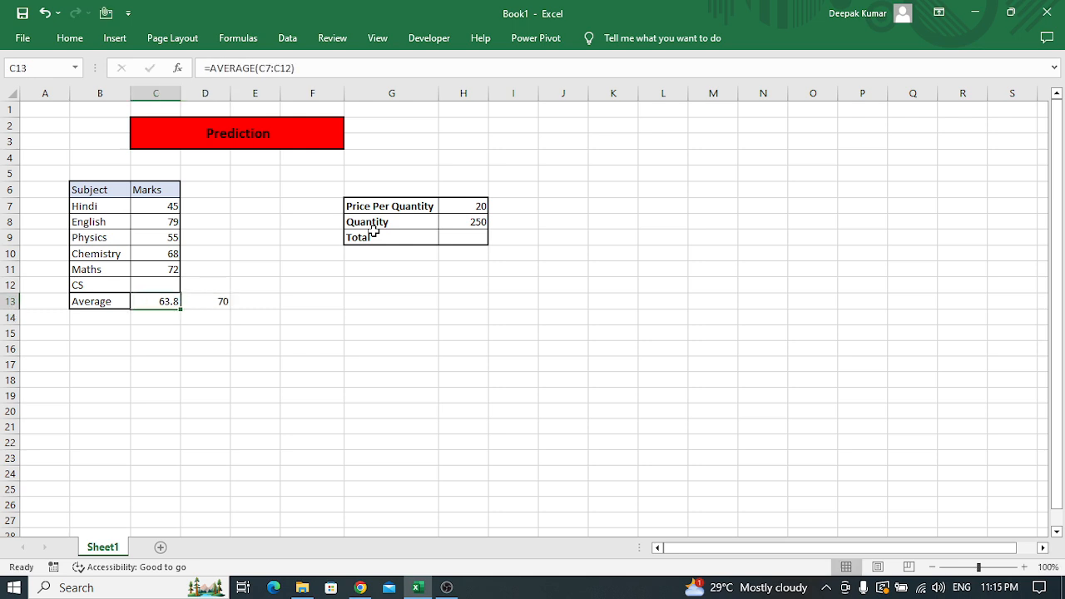
{"action": "key", "text": "Right"}
{"action": "key", "text": "Left"}
{"action": "key", "text": "Up"}
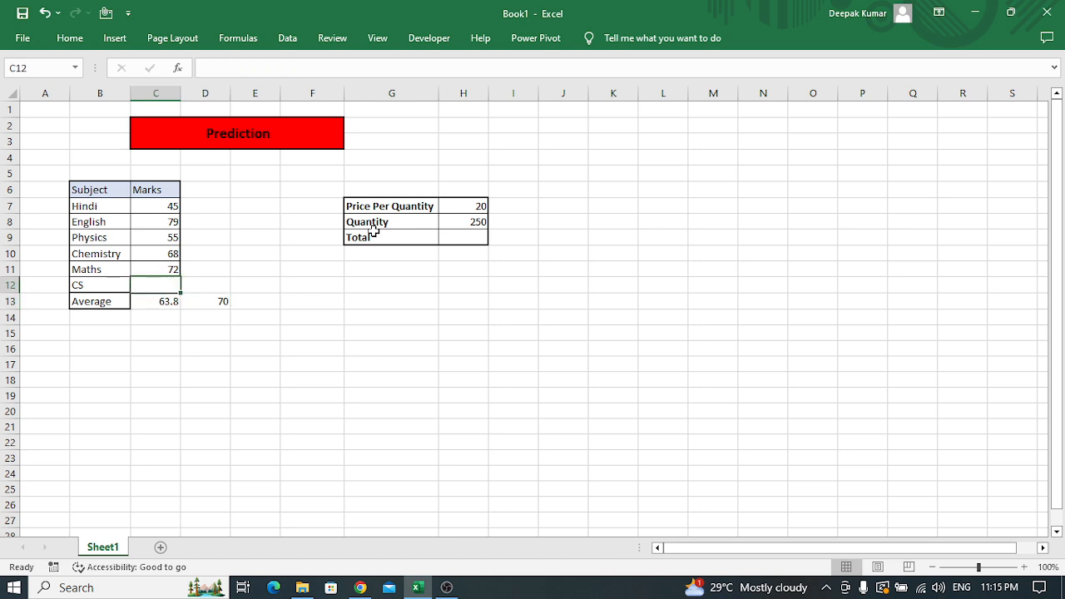
{"action": "key", "text": "Left"}
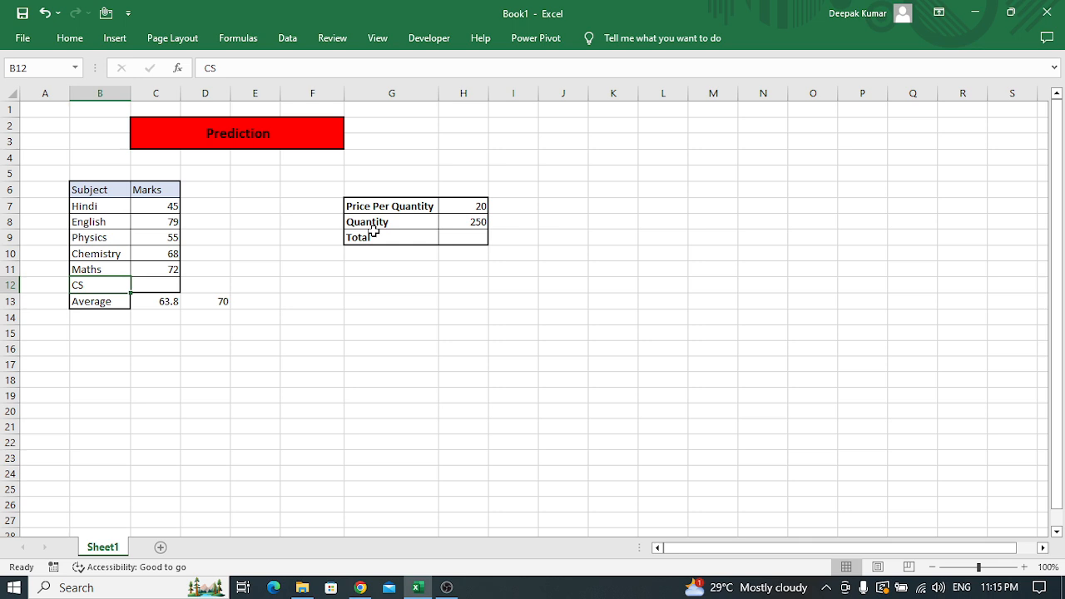
{"action": "key", "text": "Right"}
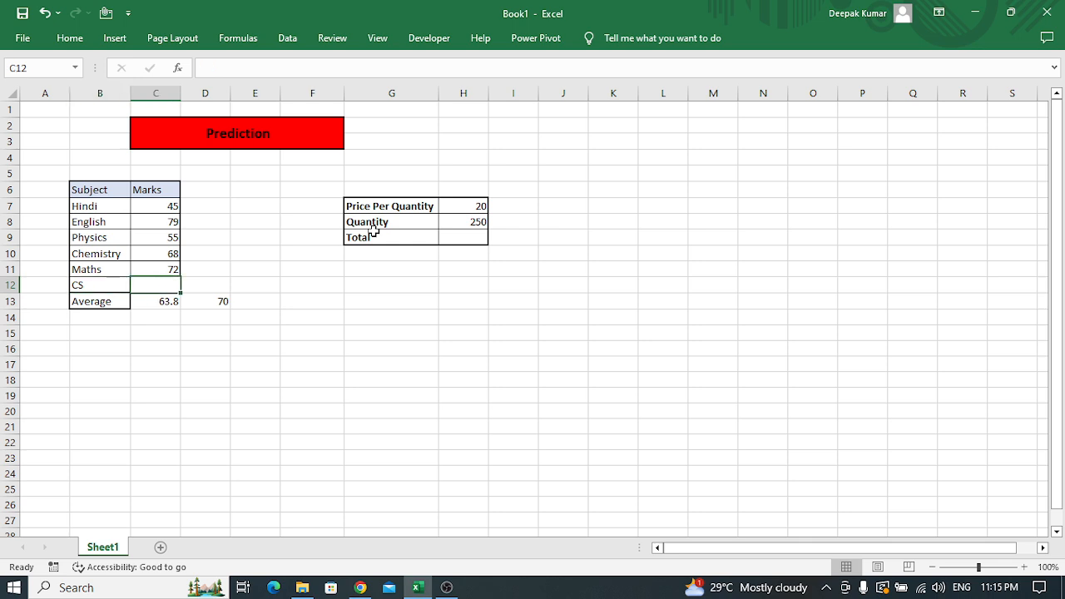
{"action": "key", "text": "Down"}
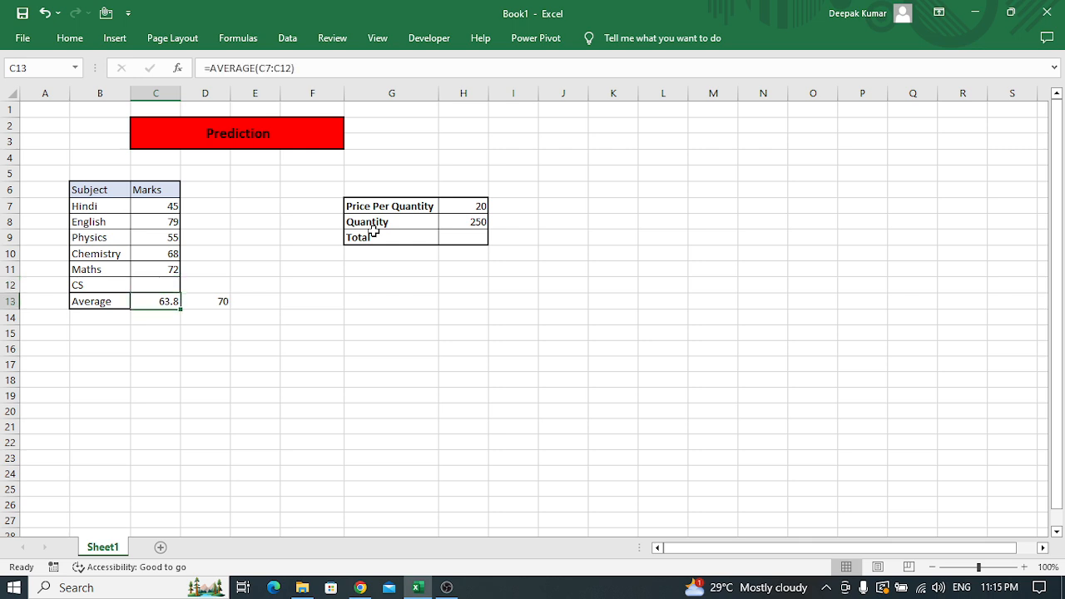
{"action": "key", "text": "Up"}
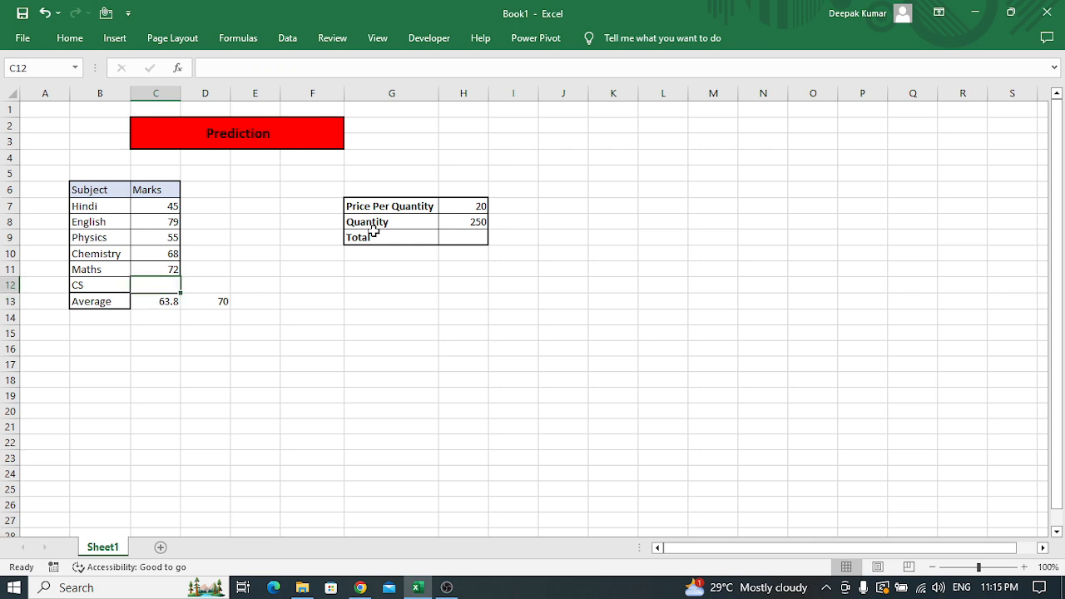
Start a Goal Seek from What-If Analysis and use the average in cell C13 as the set cell
{"action": "left_click", "coordinate": [288, 38]}
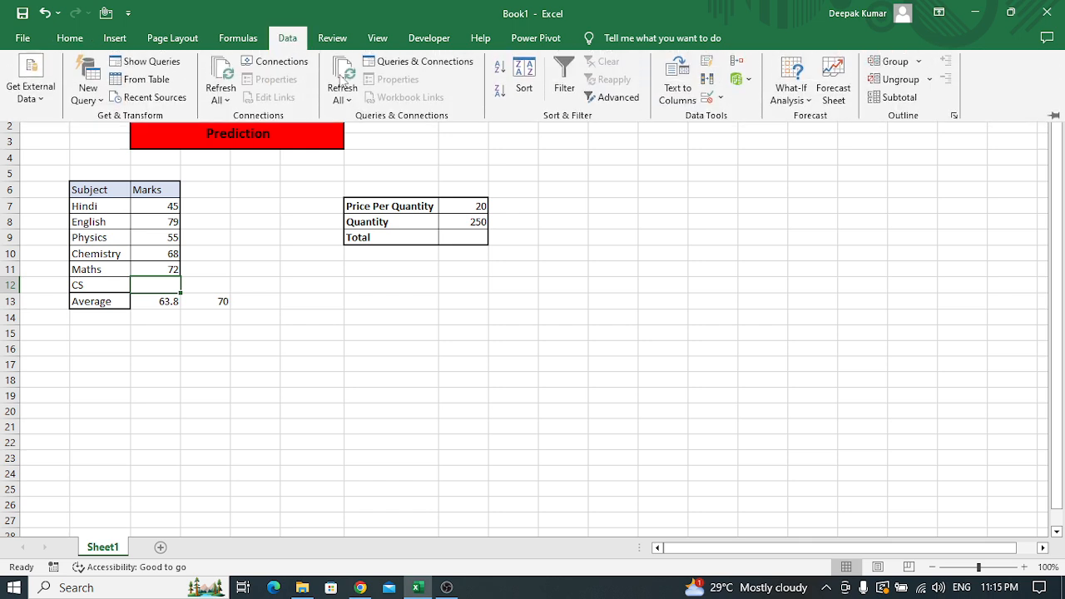
{"action": "left_click", "coordinate": [805, 101]}
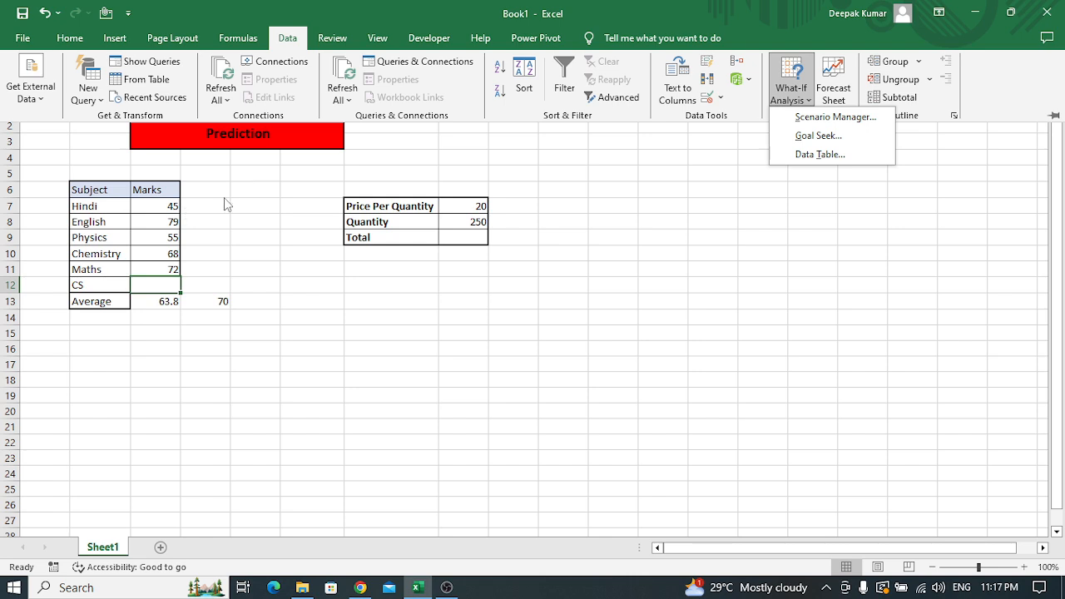
{"action": "left_click", "coordinate": [160, 287]}
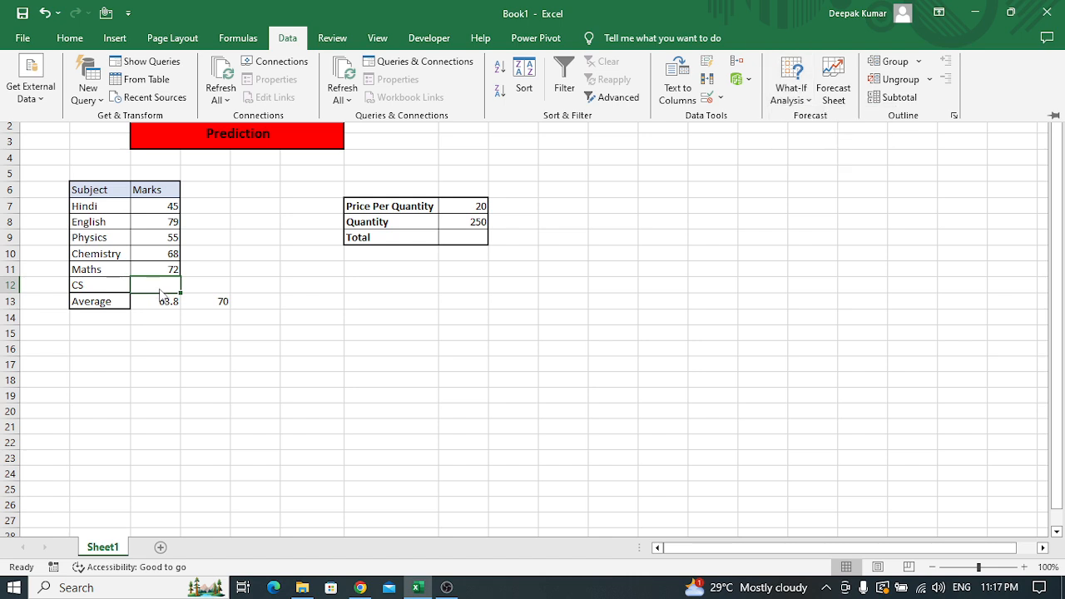
{"action": "left_click", "coordinate": [806, 100]}
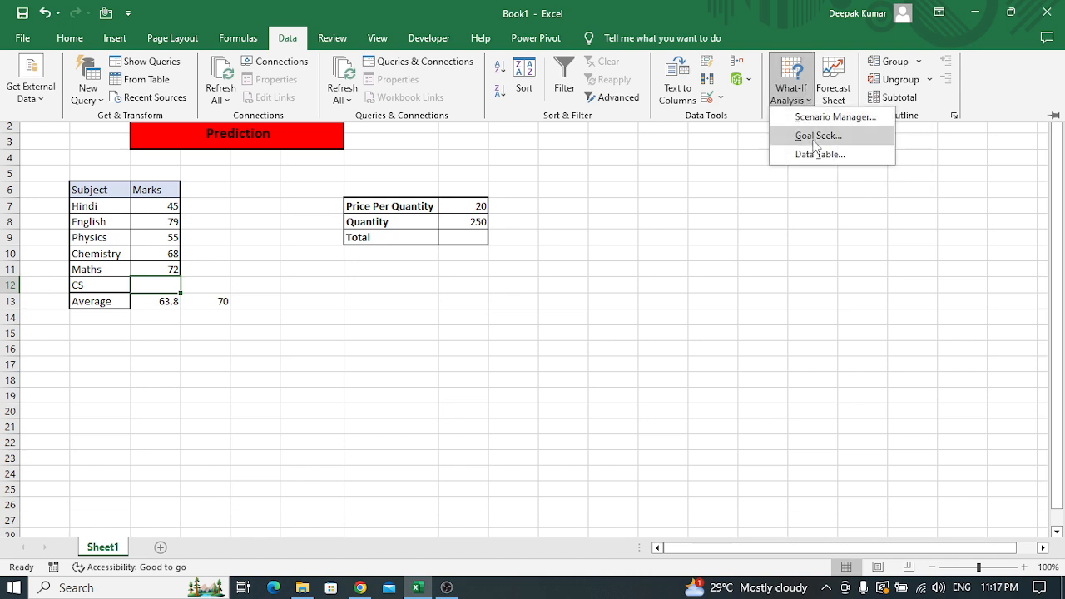
{"action": "left_click", "coordinate": [817, 137]}
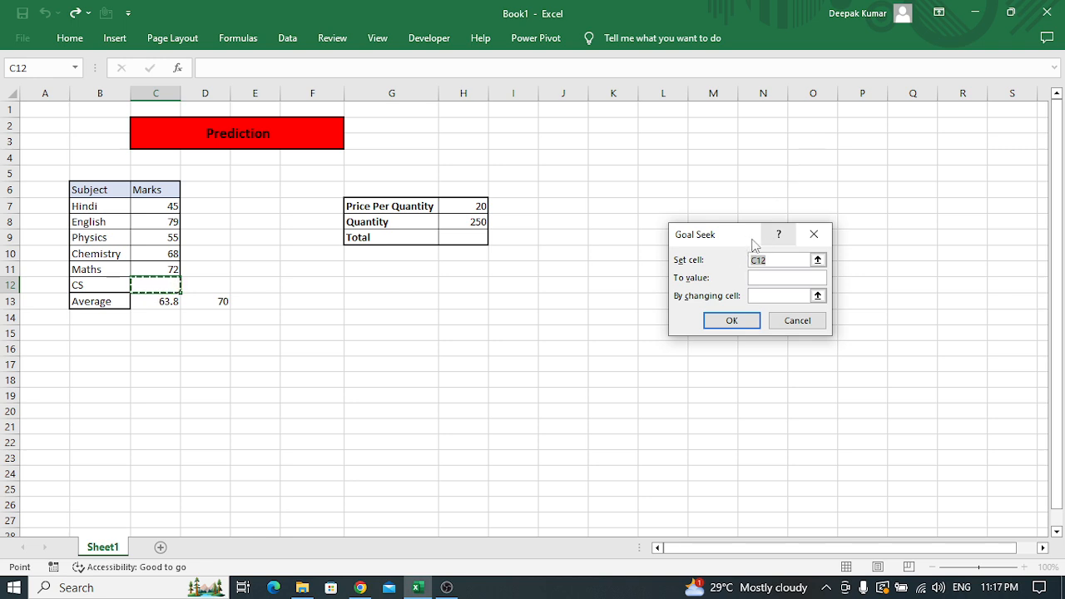
{"action": "left_click_drag", "start_coordinate": [723, 239], "coordinate": [582, 249]}
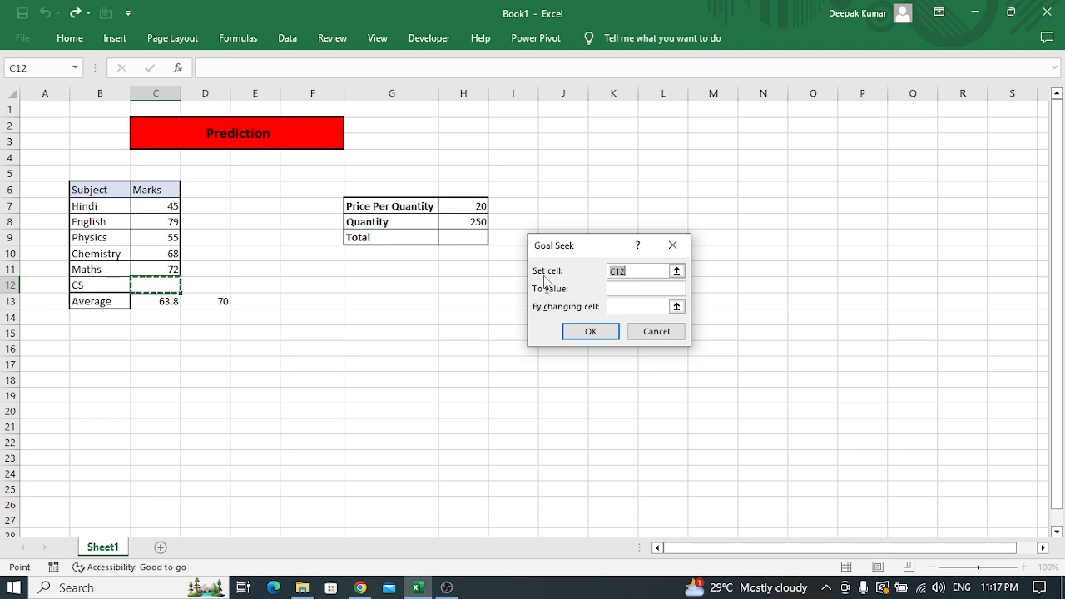
{"action": "left_click", "coordinate": [159, 304]}
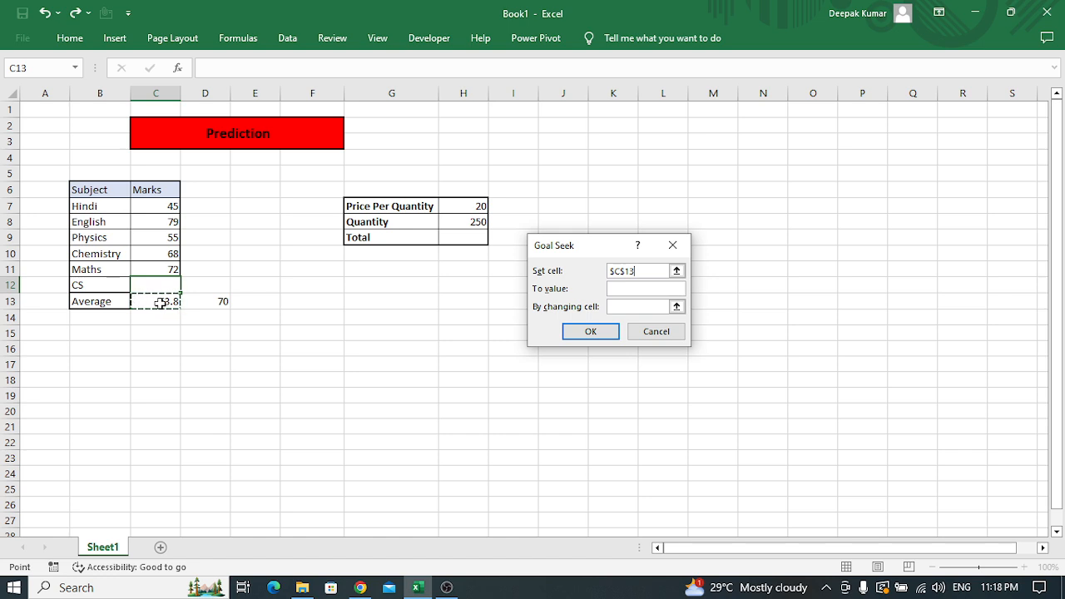
Run Goal Seek to the value 70 by changing the CS mark cell C12, and keep the solution
{"action": "left_click", "coordinate": [626, 290]}
{"action": "left_click", "coordinate": [628, 271]}
{"action": "type", "text": "70"}
{"action": "left_click", "coordinate": [619, 307]}
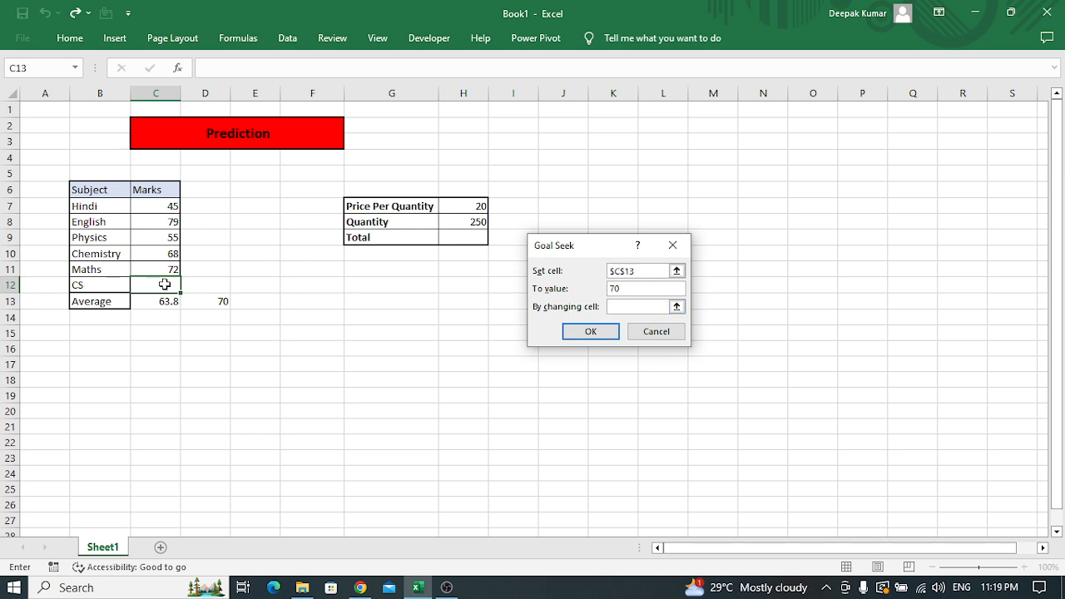
{"action": "left_click", "coordinate": [165, 284]}
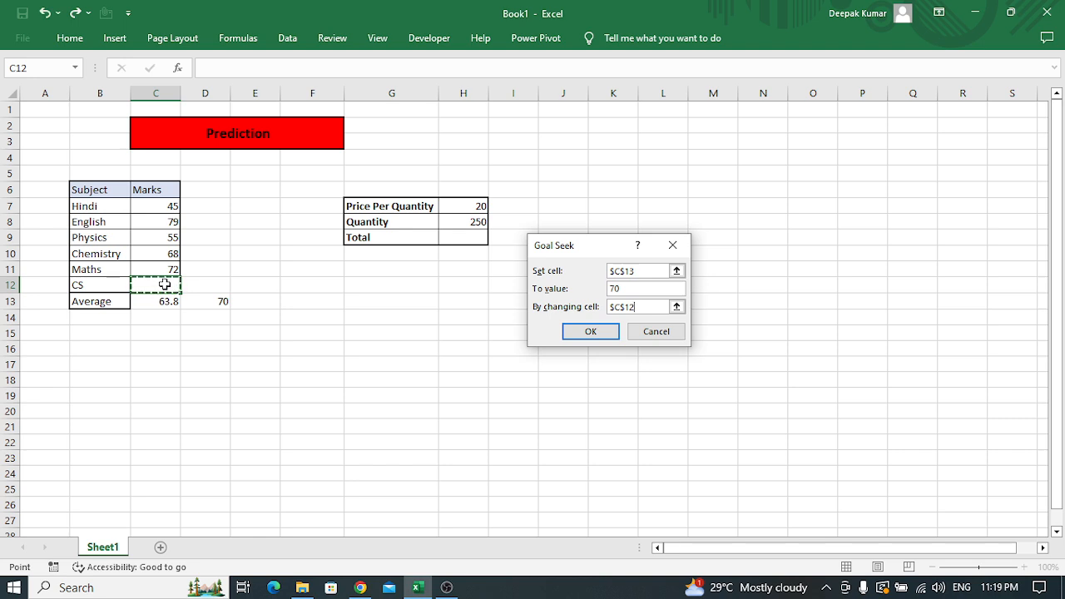
{"action": "left_click", "coordinate": [605, 332]}
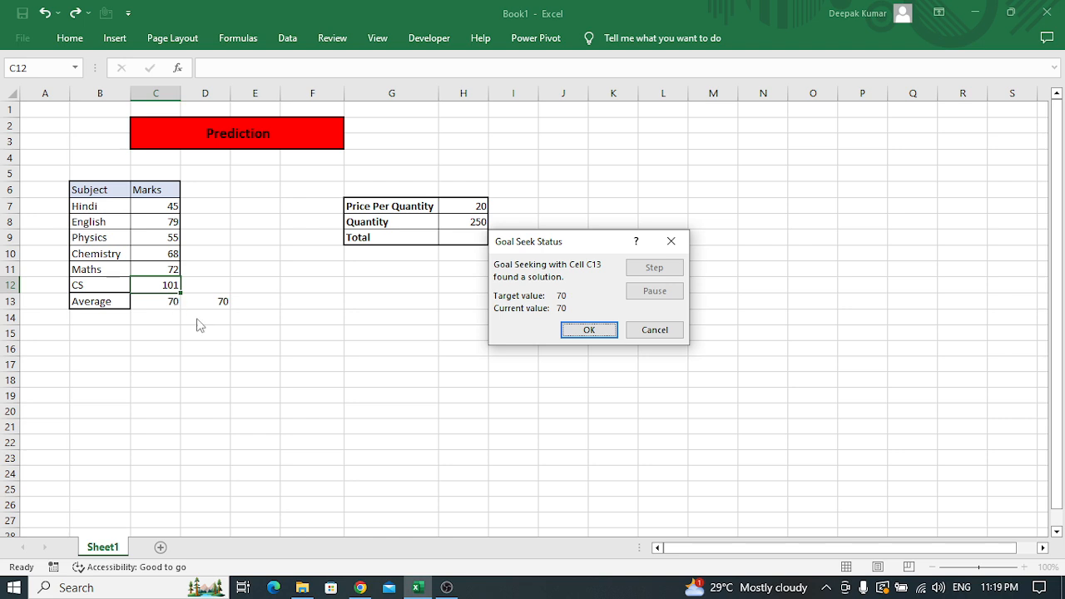
{"action": "left_click", "coordinate": [584, 330]}
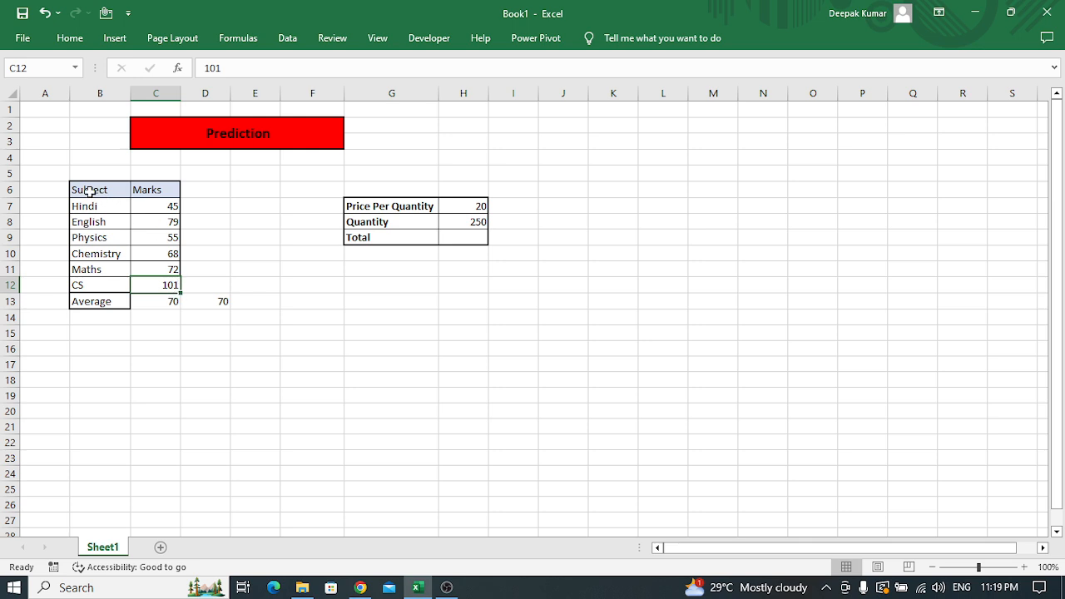
Review the completed marks table, and examine the Price Per Quantity, Quantity and Total rows in G7:H9
{"action": "left_click_drag", "start_coordinate": [85, 187], "coordinate": [155, 300]}
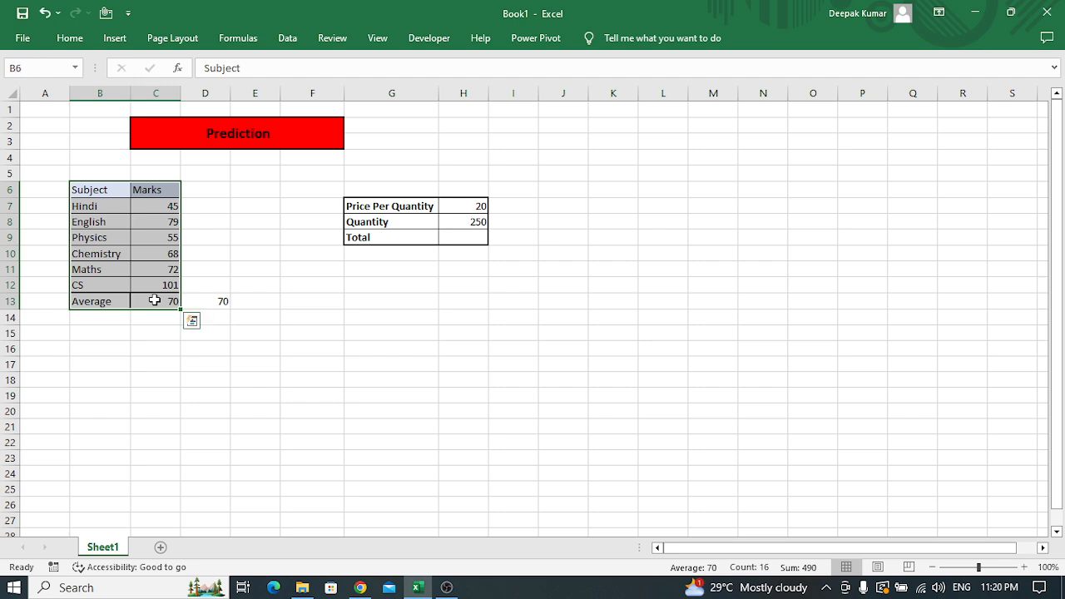
{"action": "left_click", "coordinate": [471, 237]}
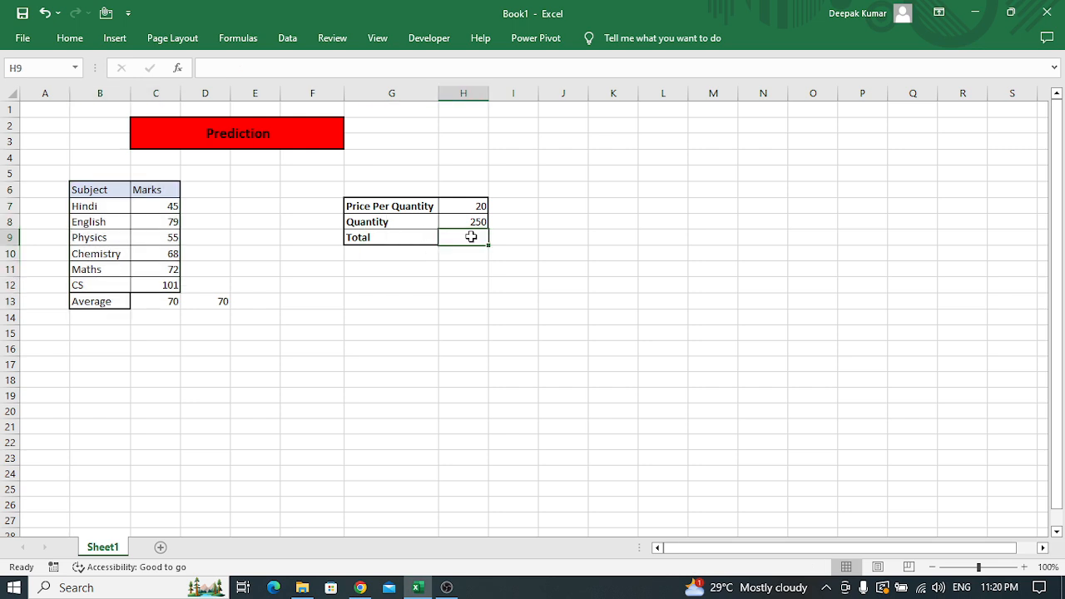
{"action": "key", "text": "Left"}
{"action": "key", "text": "Up"}
{"action": "key", "text": "Up"}
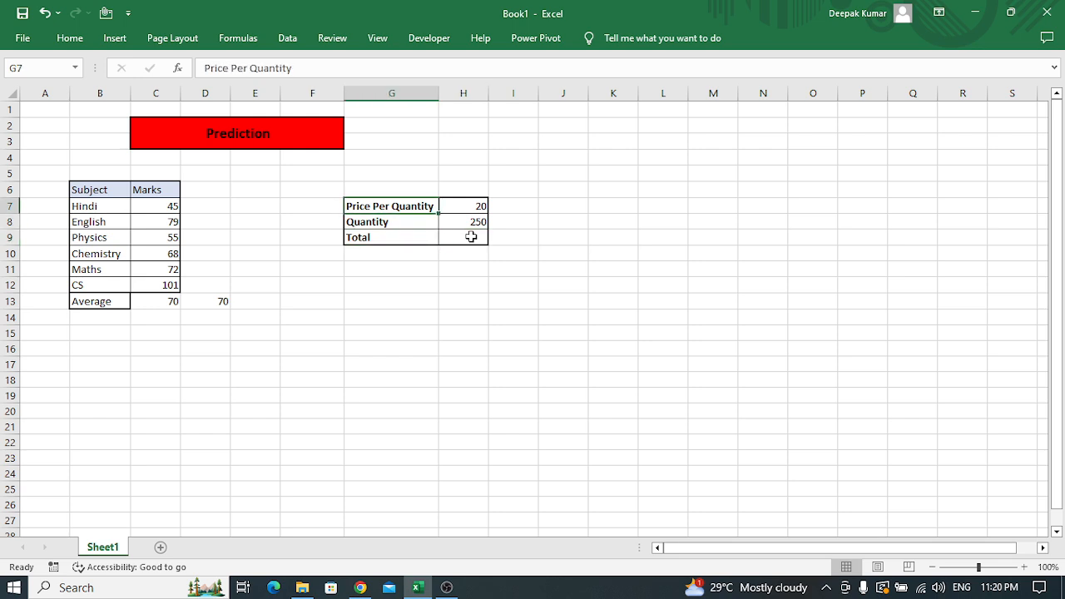
{"action": "key", "text": "Right"}
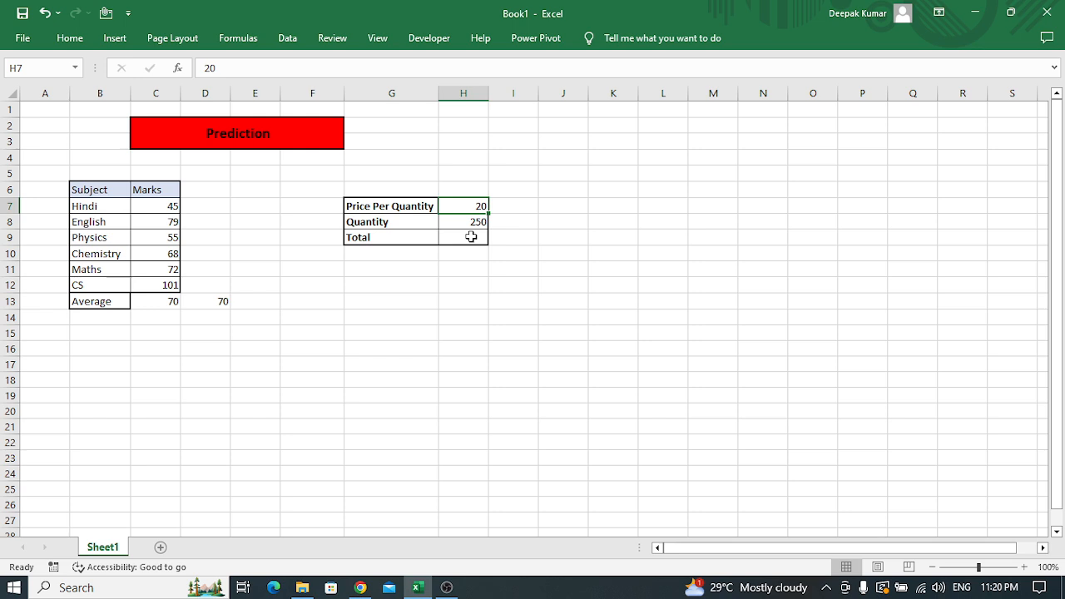
{"action": "key", "text": "Down"}
{"action": "key", "text": "Left"}
{"action": "key", "text": "Right"}
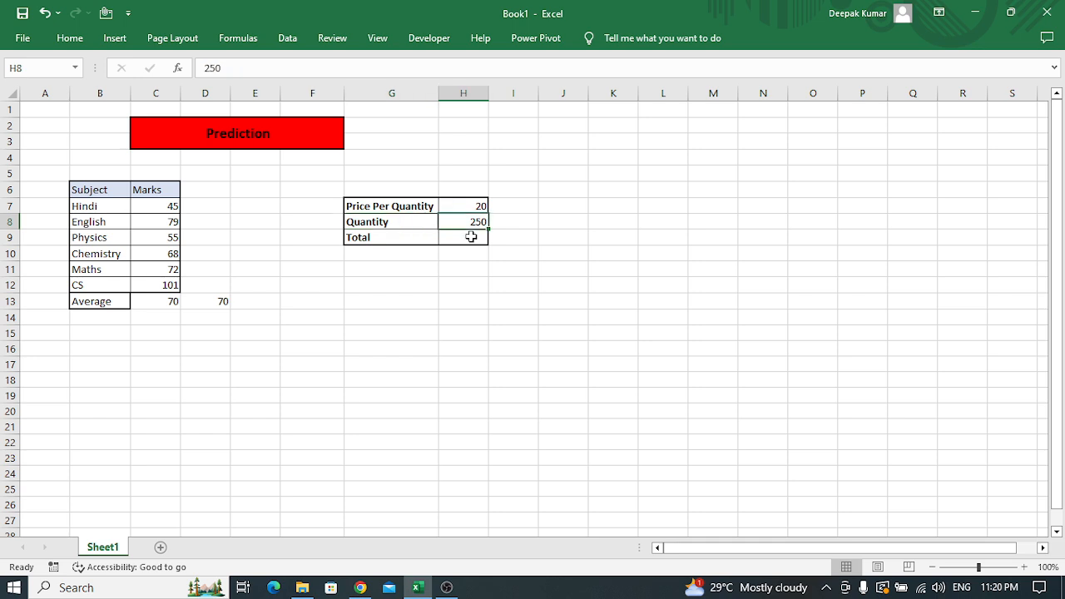
{"action": "key", "text": "Down"}
{"action": "key", "text": "Left"}
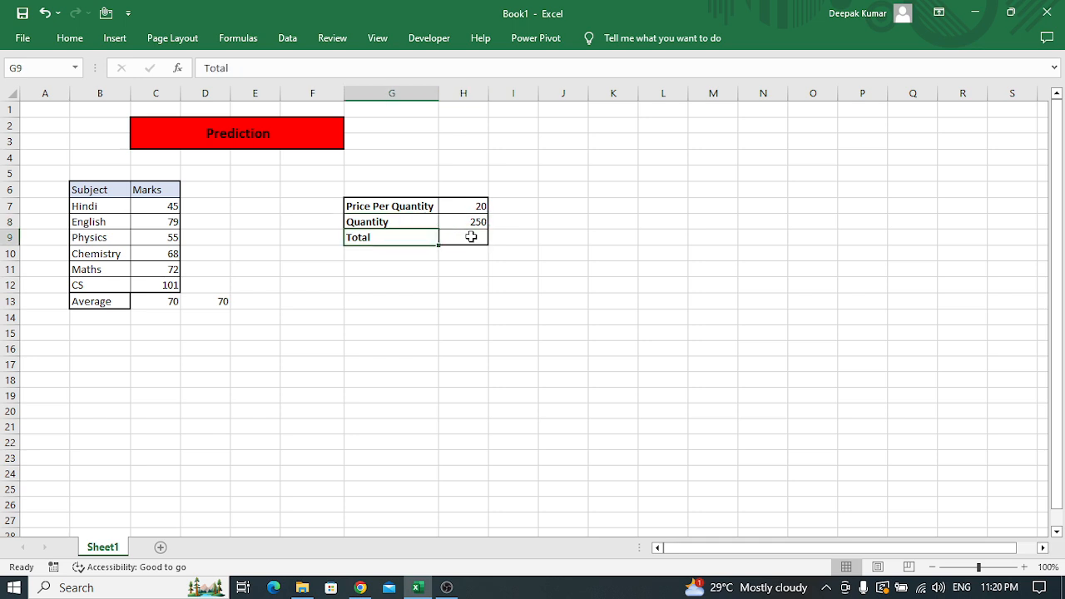
{"action": "key", "text": "Right"}
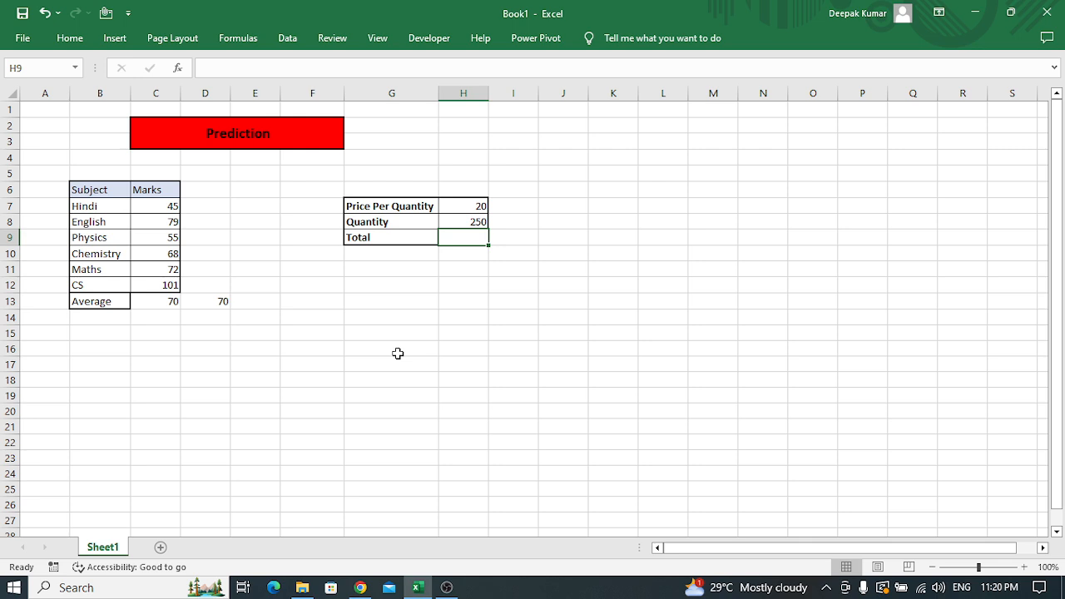
{"action": "key", "text": "Up"}
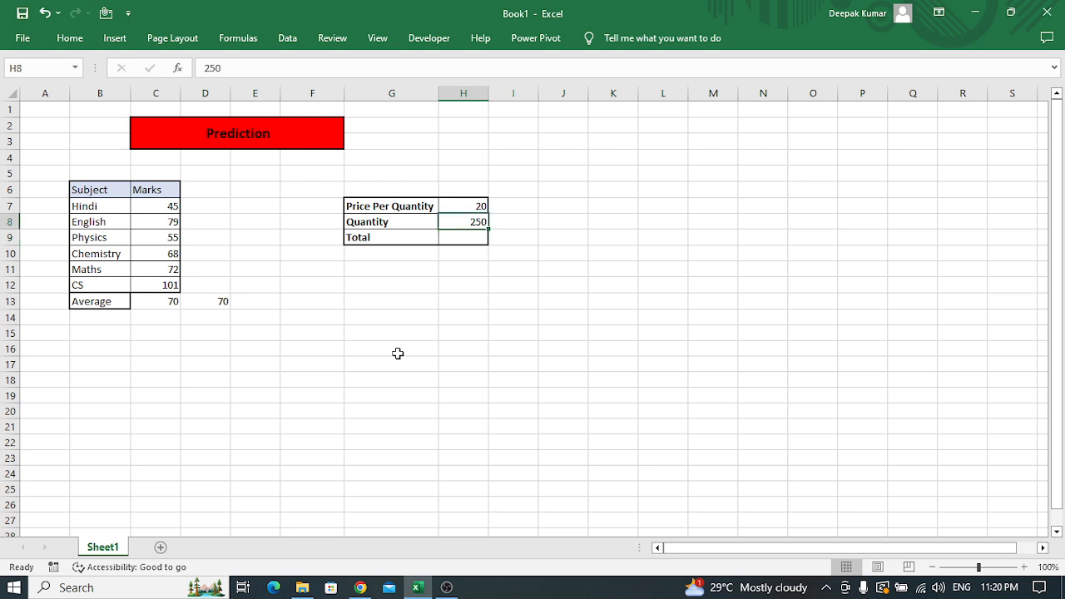
Enter the formula =H8*H7 in the Total cell H9 to multiply the quantity by the price per quantity
{"action": "key", "text": "Down"}
{"action": "type", "text": "="}
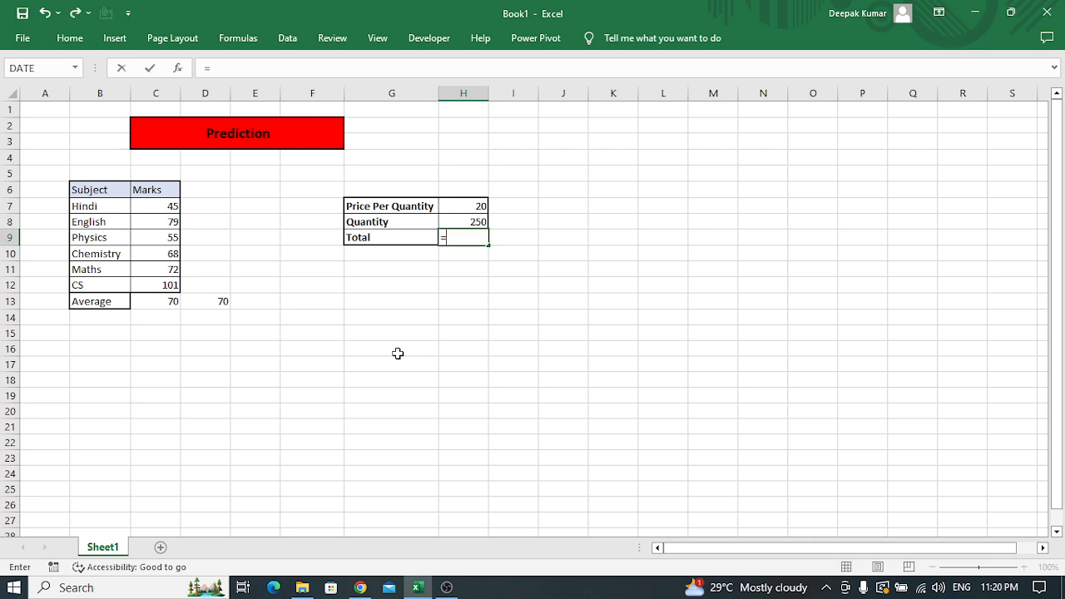
{"action": "key", "text": "Up"}
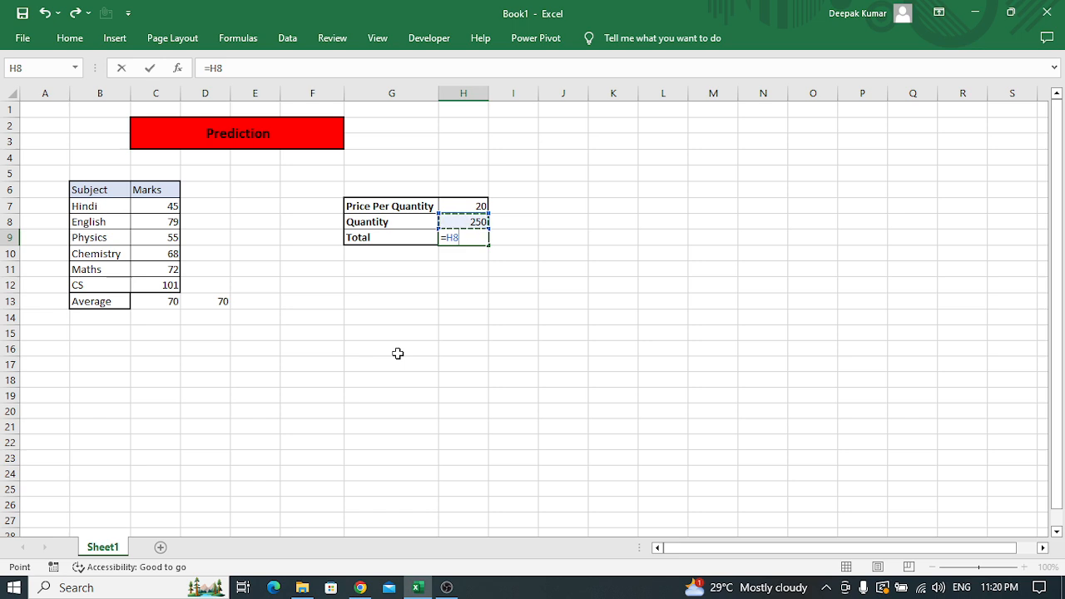
{"action": "type", "text": "*"}
{"action": "key", "text": "Up"}
{"action": "key", "text": "Up"}
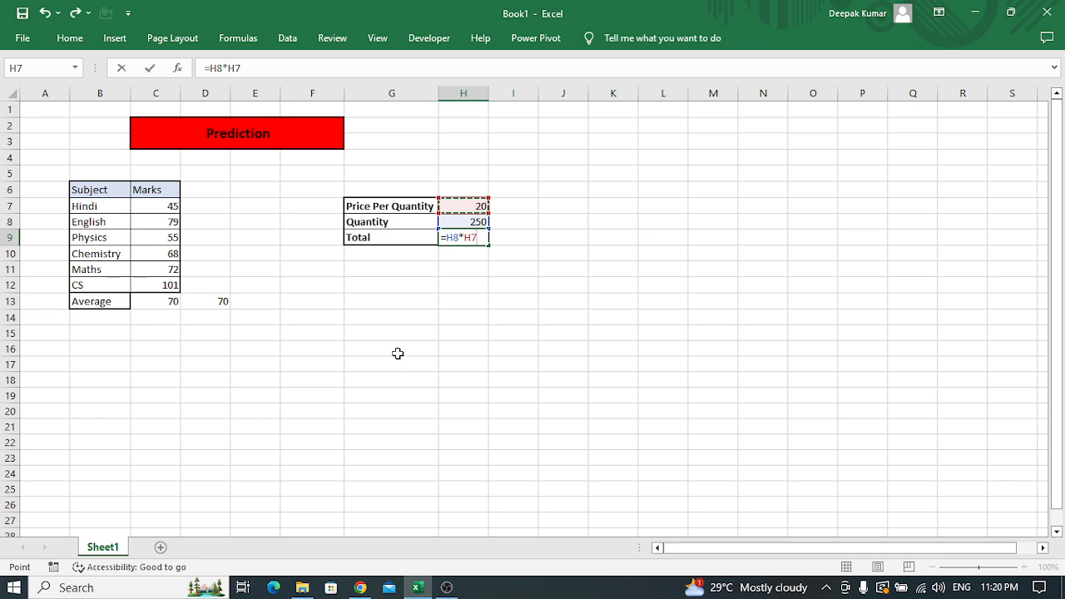
{"action": "key", "text": "Return"}
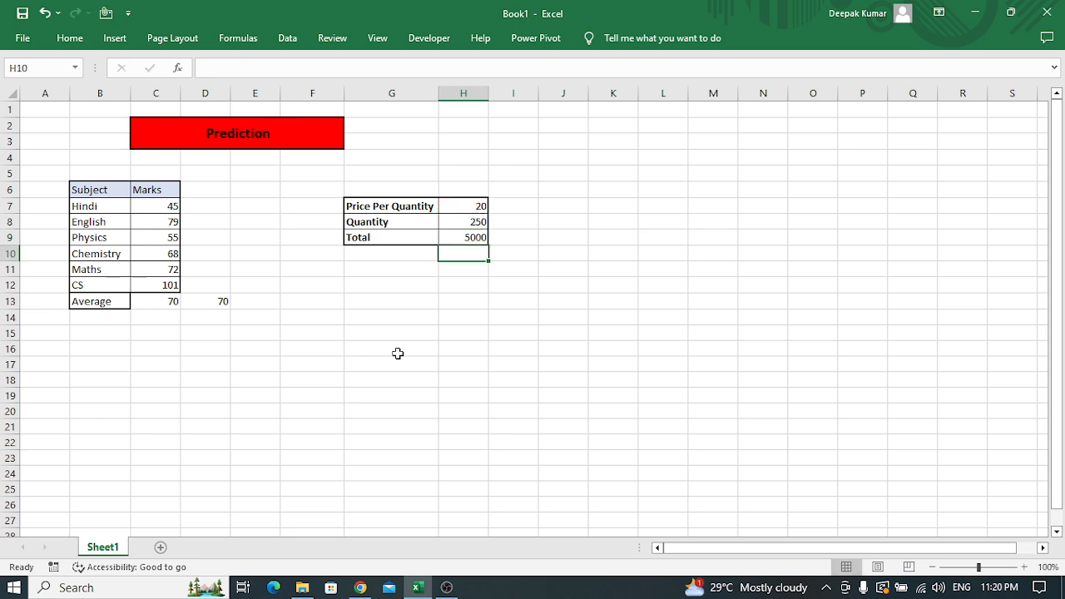
{"action": "key", "text": "Up"}
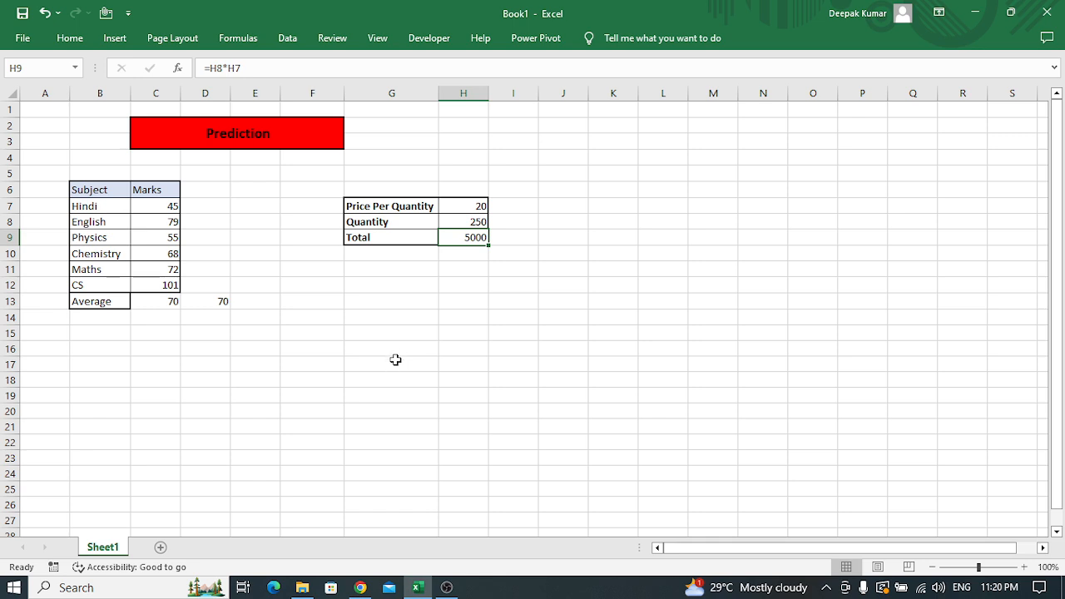
Enter 9000 in cell I9, beside the calculated total, as the target total
{"action": "left_click", "coordinate": [523, 241]}
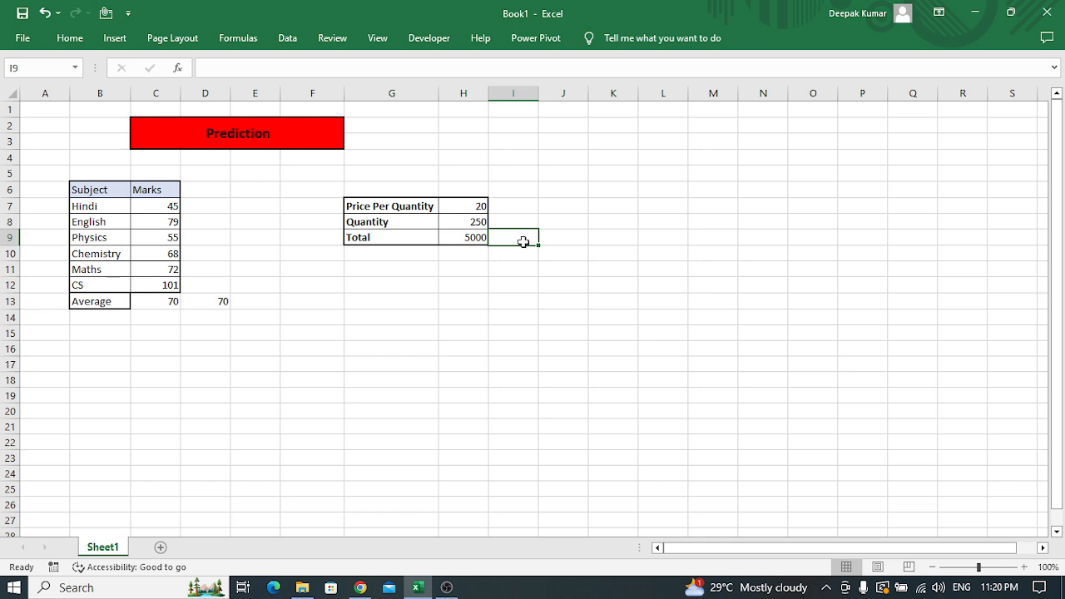
{"action": "type", "text": "10000"}
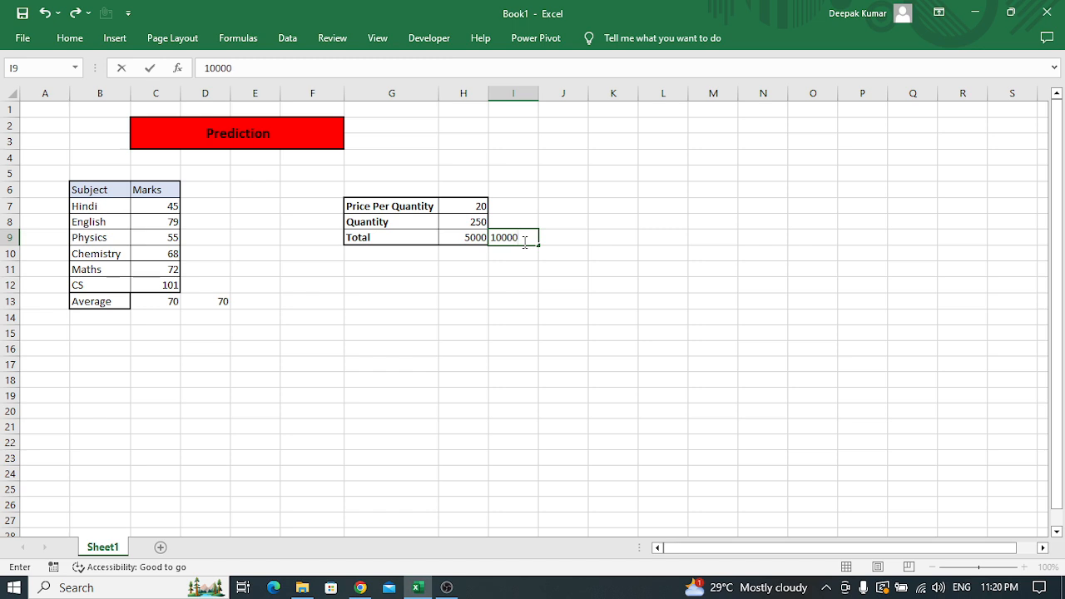
{"action": "key", "text": "BackSpace"}
{"action": "key", "text": "BackSpace"}
{"action": "key", "text": "BackSpace"}
{"action": "key", "text": "BackSpace"}
{"action": "key", "text": "BackSpace"}
{"action": "type", "text": "9000"}
{"action": "key", "text": "Return"}
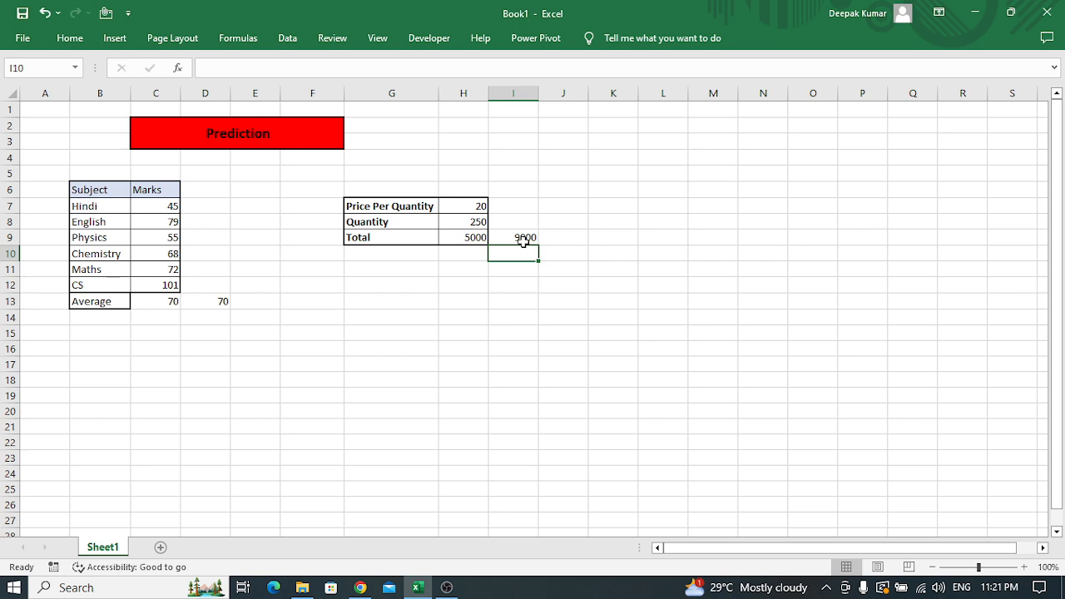
{"action": "key", "text": "Up"}
{"action": "key", "text": "Up"}
{"action": "type", "text": "TGT"}
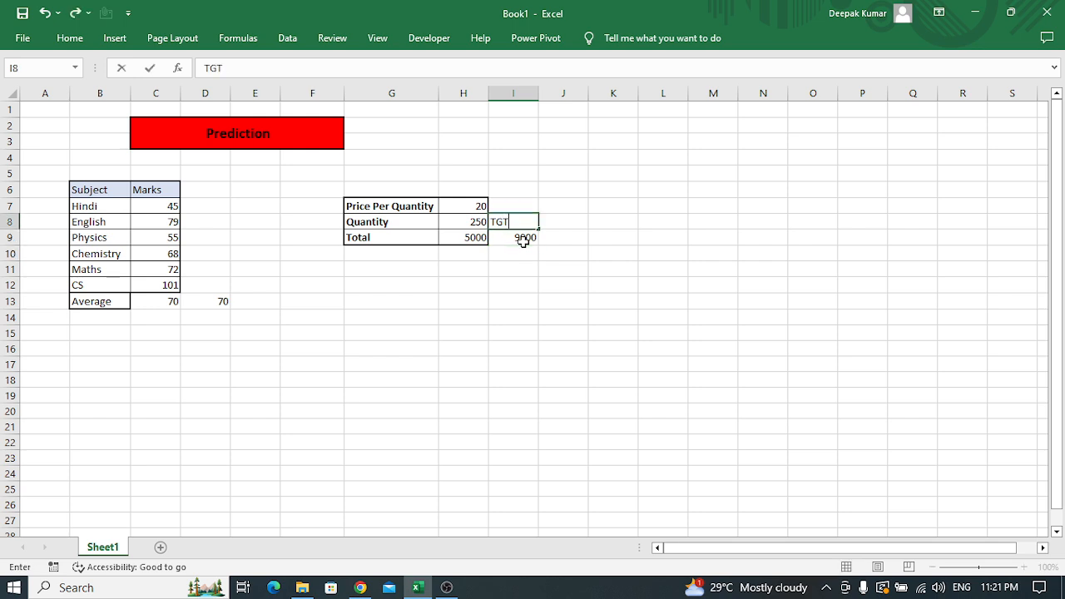
{"action": "key", "text": "Escape"}
Enter the label TGT in cell J9, beside the 9000 target value
{"action": "key", "text": "Right"}
{"action": "key", "text": "Down"}
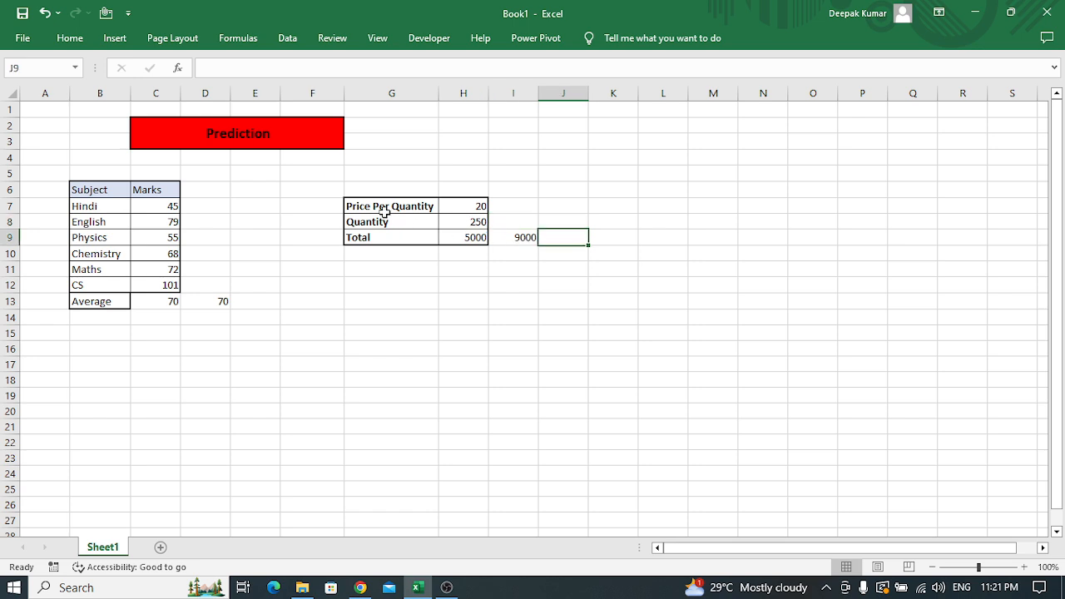
{"action": "left_click_drag", "start_coordinate": [392, 207], "coordinate": [468, 220]}
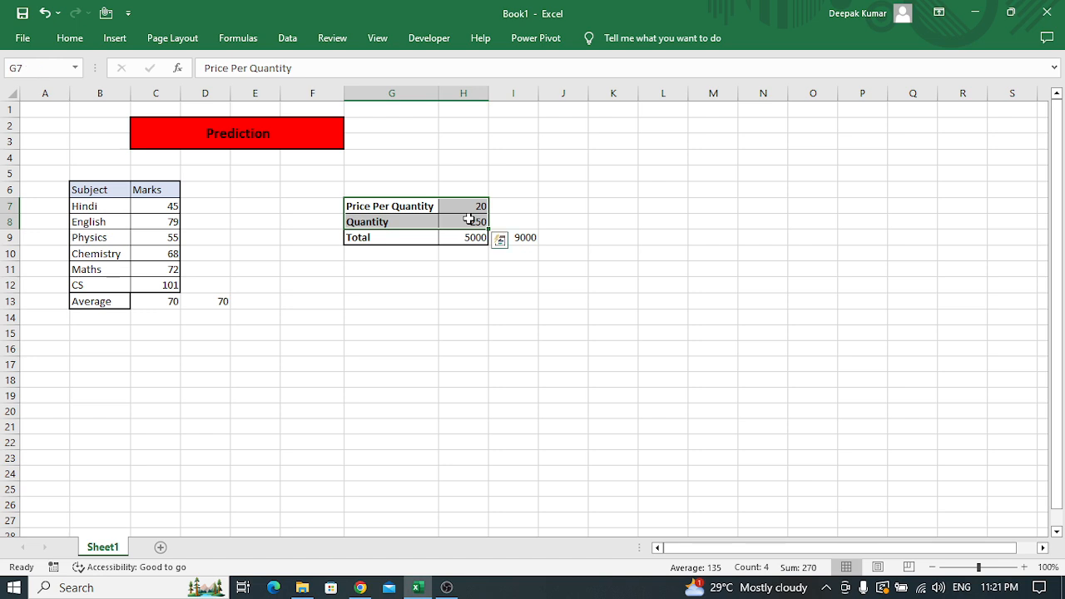
{"action": "left_click", "coordinate": [530, 238]}
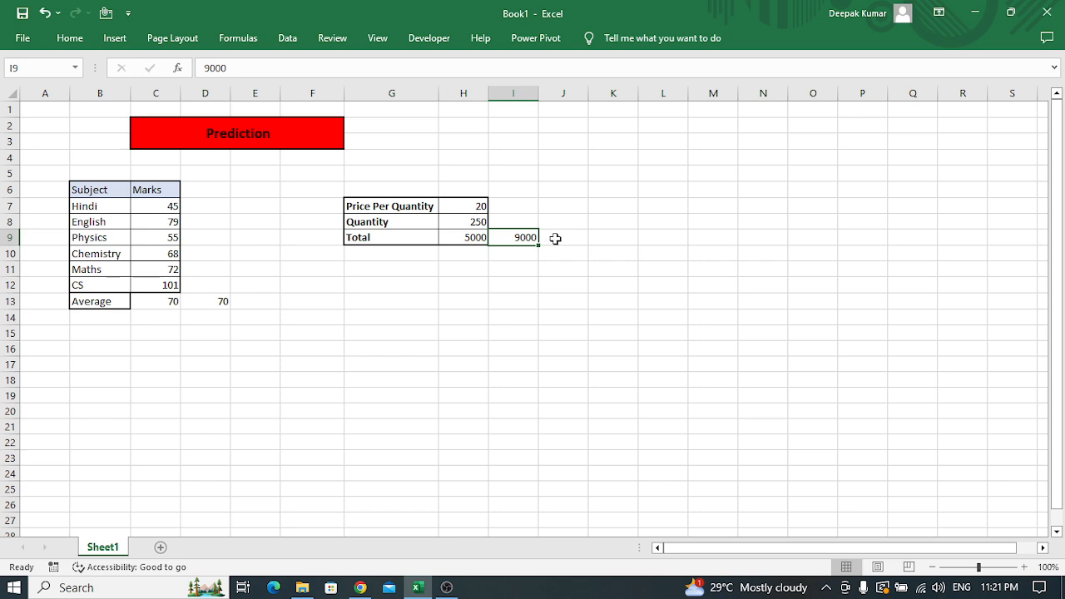
{"action": "left_click", "coordinate": [561, 239]}
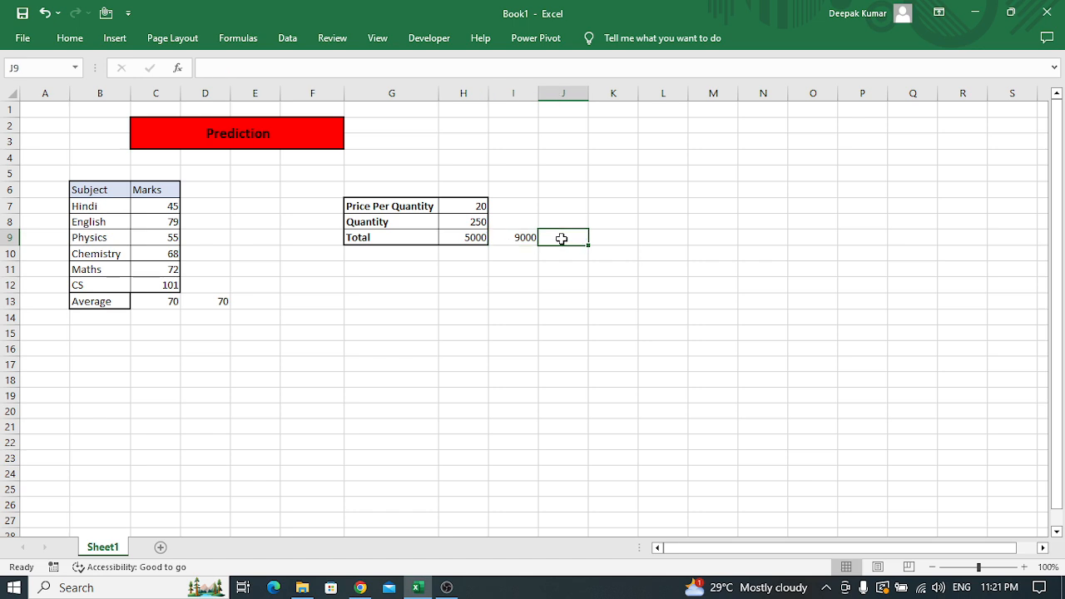
{"action": "left_click_drag", "start_coordinate": [561, 238], "coordinate": [525, 235]}
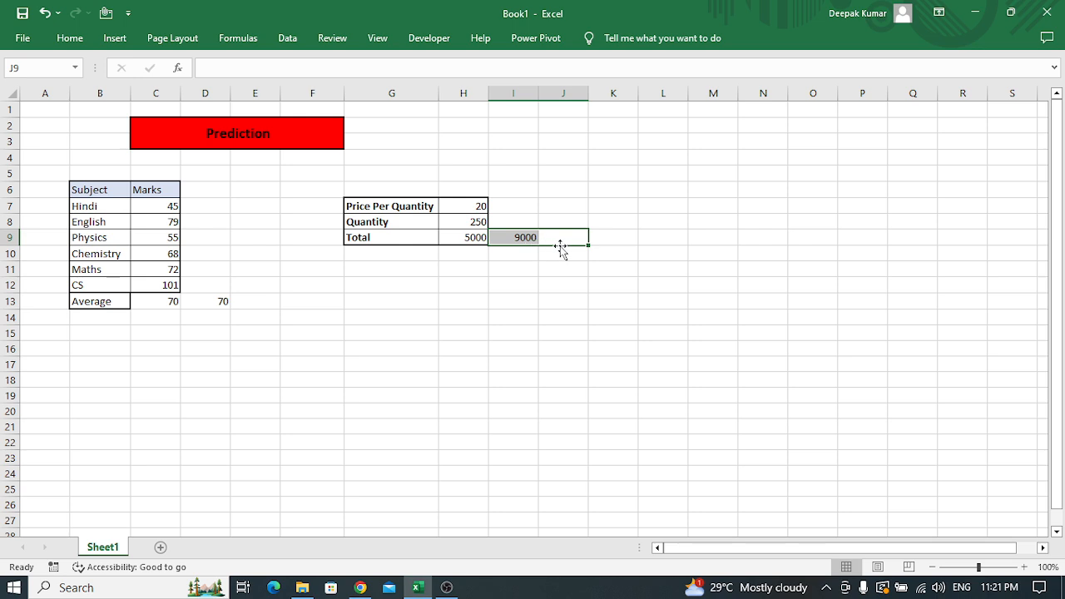
{"action": "left_click", "coordinate": [561, 238]}
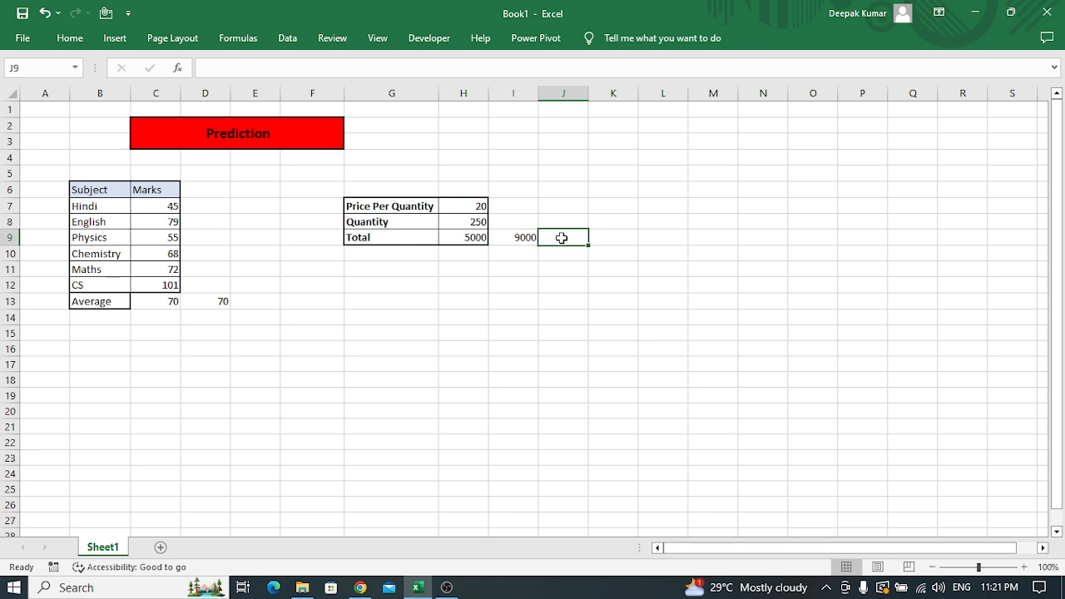
{"action": "type", "text": "TGt"}
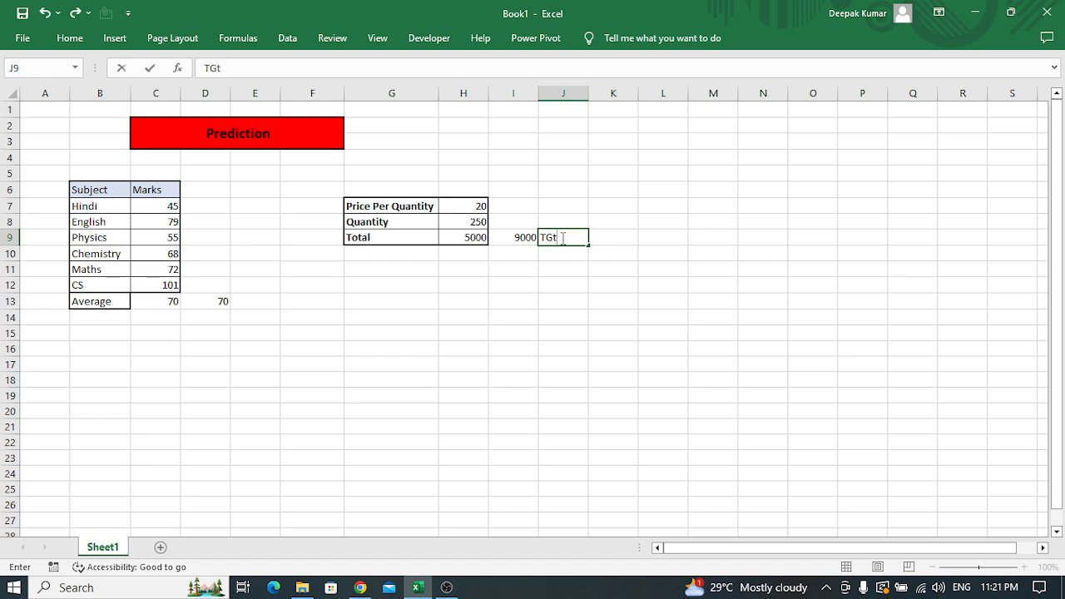
{"action": "key", "text": "BackSpace"}
{"action": "type", "text": "T"}
{"action": "key", "text": "Return"}
Examine the Total formula in H9, the Quantity and Price Per Quantity cells above it, and the target in I9
{"action": "key", "text": "Up"}
{"action": "key", "text": "Left"}
{"action": "key", "text": "Left"}
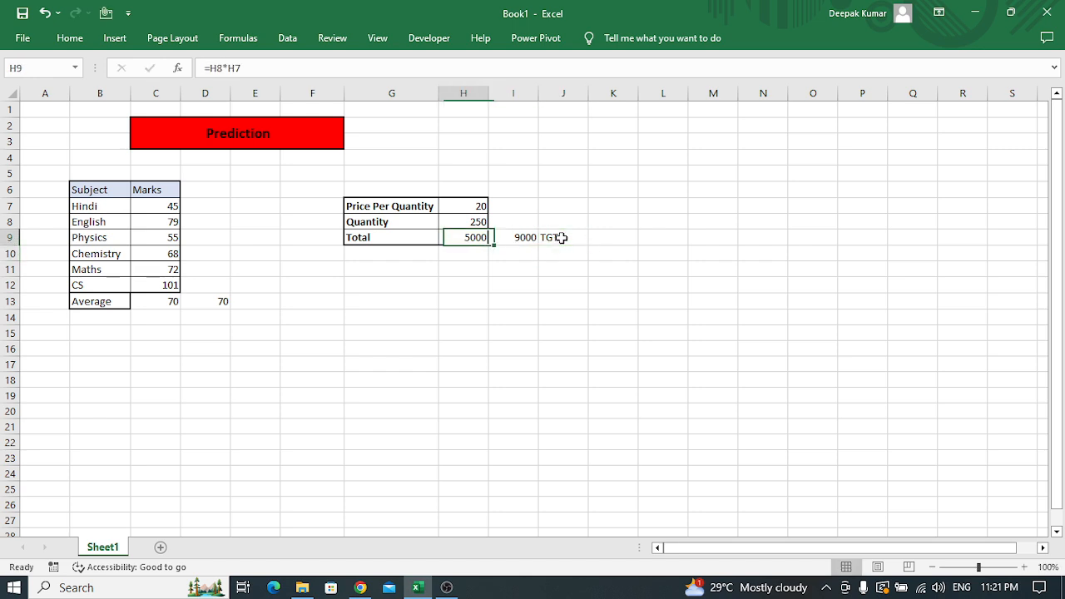
{"action": "key", "text": "Up"}
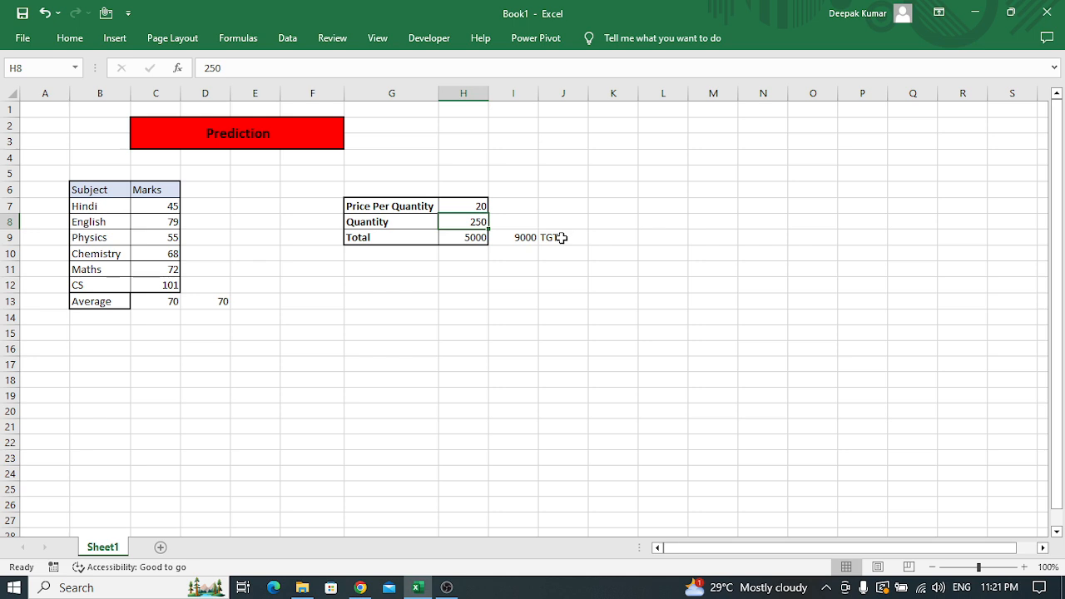
{"action": "key", "text": "Up"}
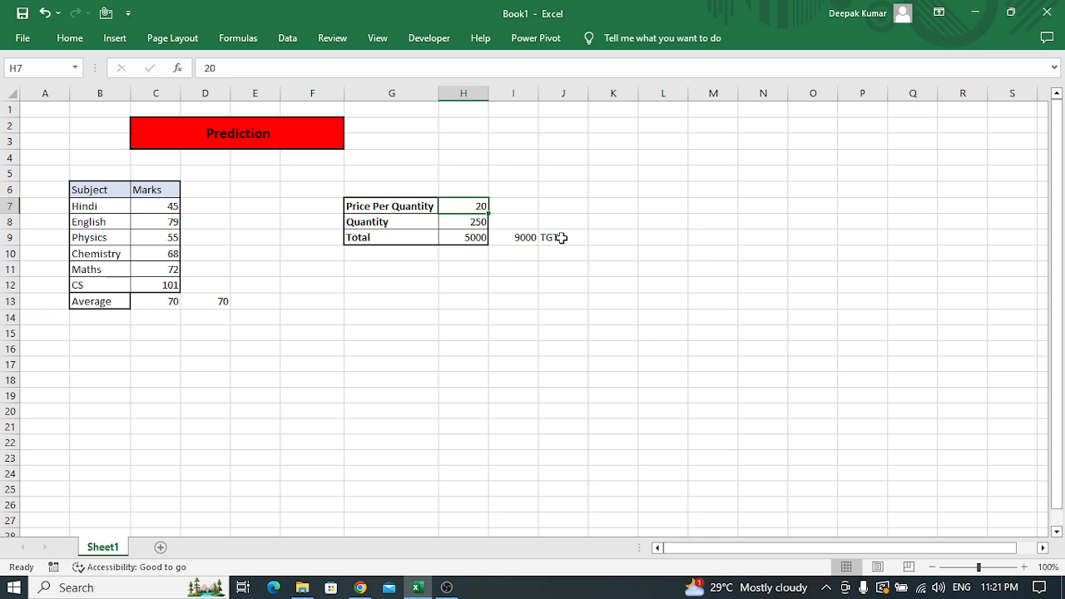
{"action": "key", "text": "Down"}
{"action": "key", "text": "Down"}
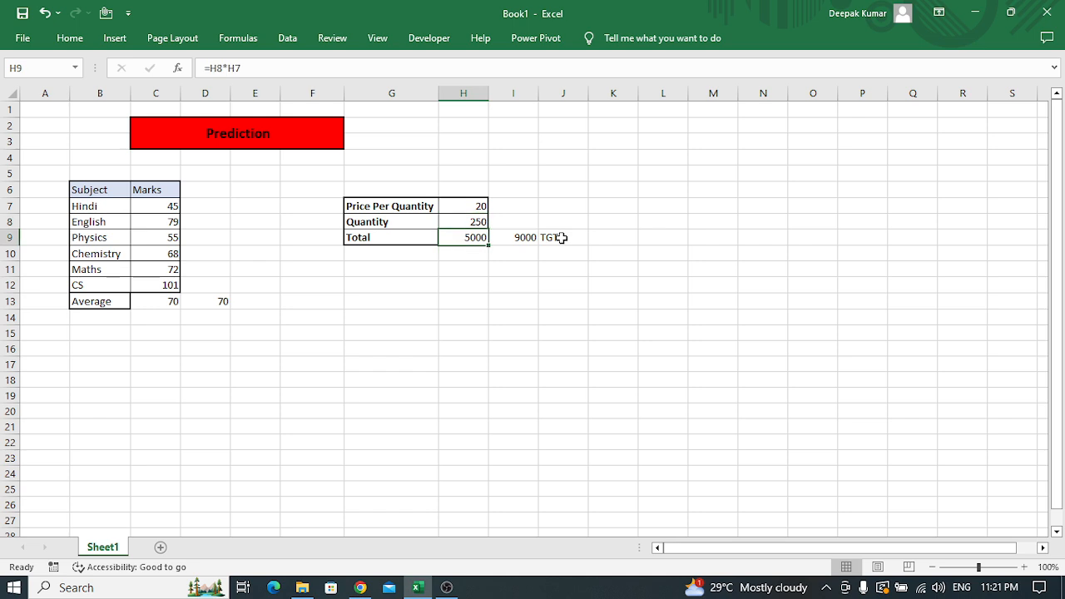
{"action": "key", "text": "Right"}
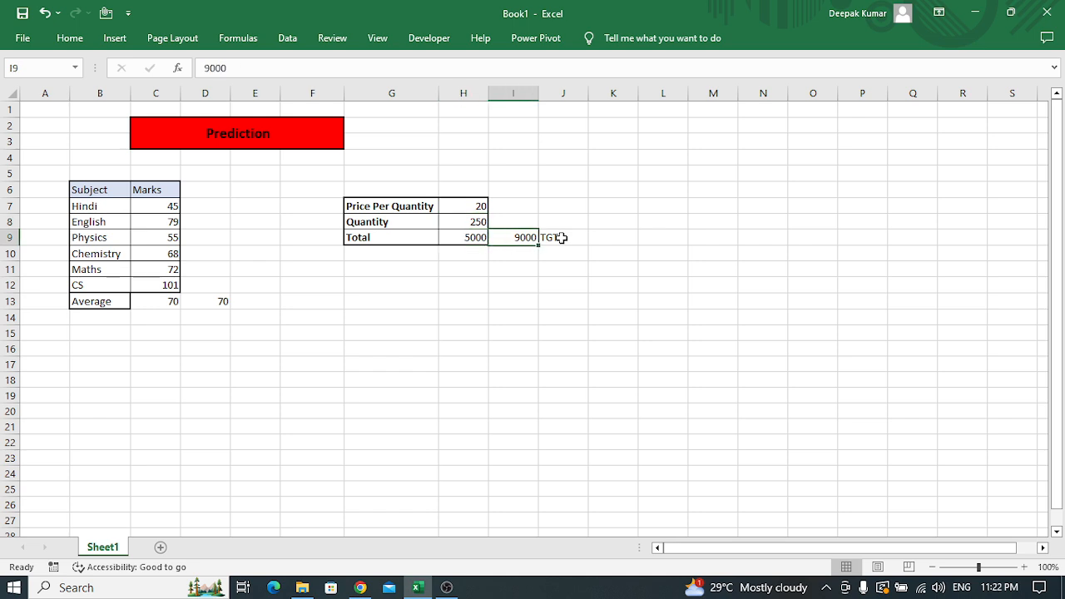
{"action": "key", "text": "Left"}
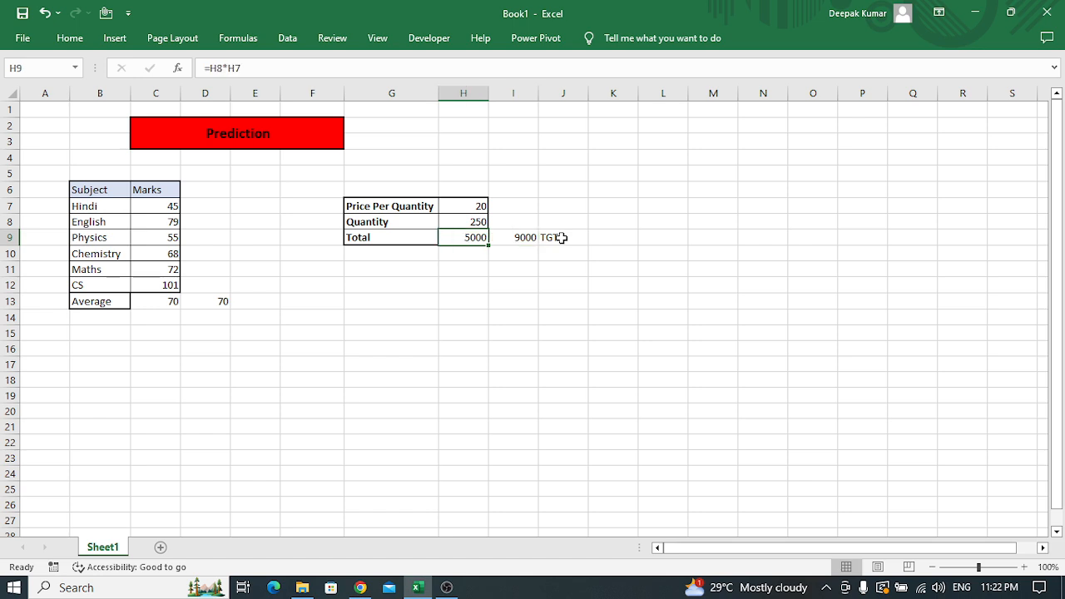
Copy the price-quantity table G7:H9 and paste the duplicate starting at cell G13
{"action": "key", "text": "Left"}
{"action": "key", "text": "Up"}
{"action": "key", "text": "Up"}
{"action": "key", "text": "shift+Right"}
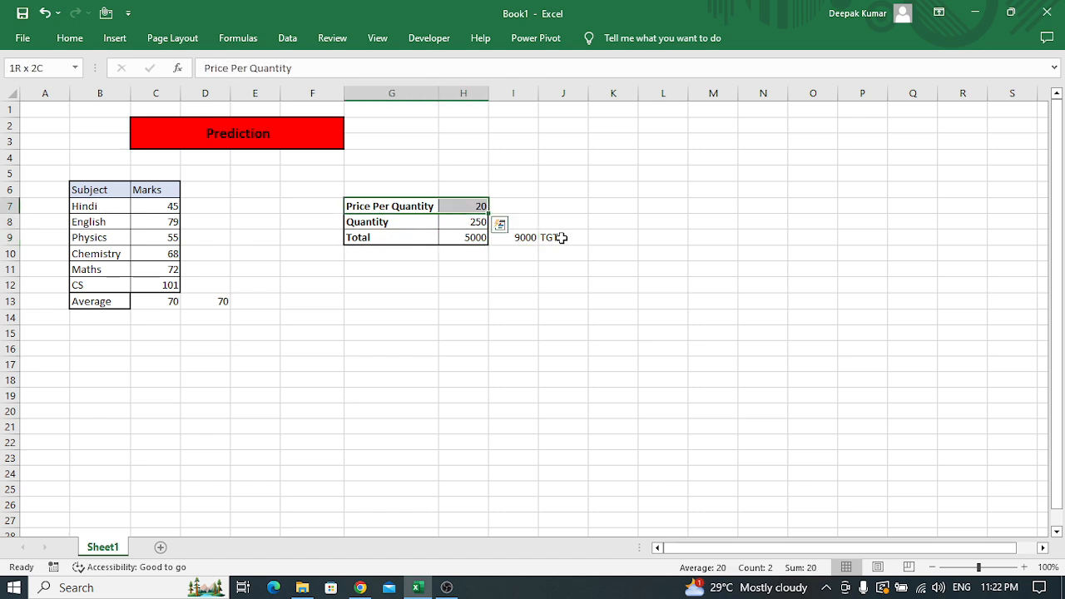
{"action": "key", "text": "shift+Down"}
{"action": "key", "text": "shift+Down"}
{"action": "key", "text": "ctrl+c"}
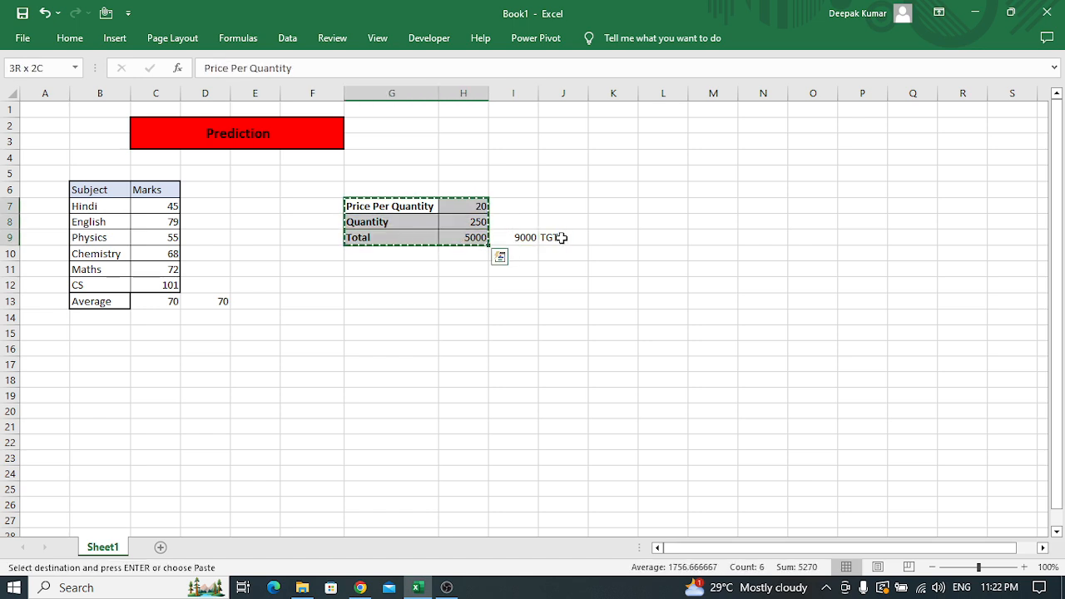
{"action": "key", "text": "Down"}
{"action": "key", "text": "Down"}
{"action": "key", "text": "Down"}
{"action": "key", "text": "Down"}
{"action": "key", "text": "Down"}
{"action": "key", "text": "Down"}
{"action": "key", "text": "Down"}
{"action": "key", "text": "Down"}
{"action": "key", "text": "Up"}
{"action": "key", "text": "Up"}
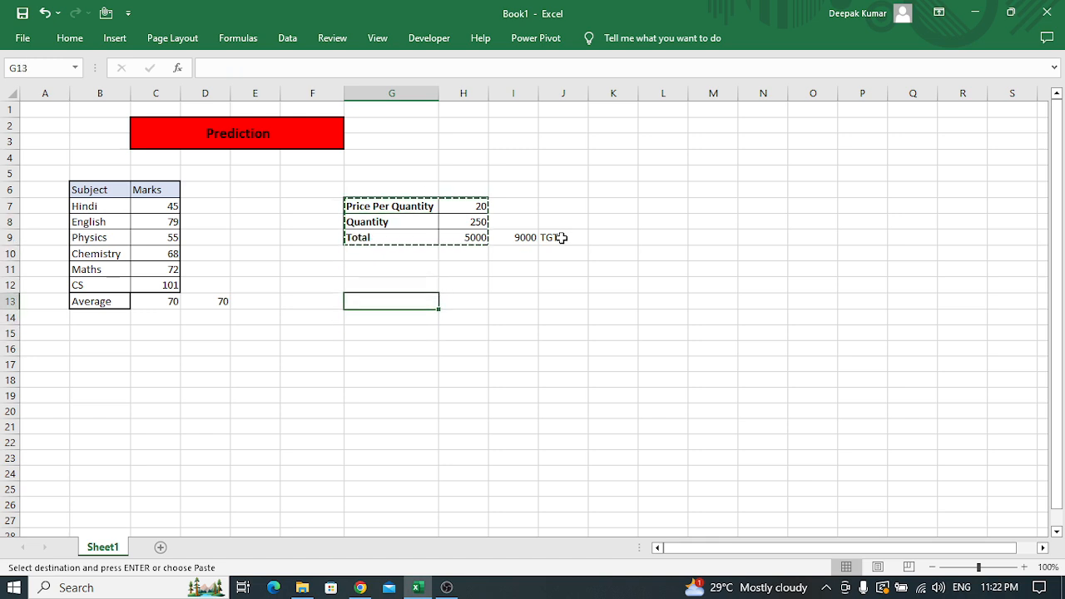
{"action": "key", "text": "Return"}
Enter the label Qty in cell I8, beside the first table's Quantity value
{"action": "key", "text": "Right"}
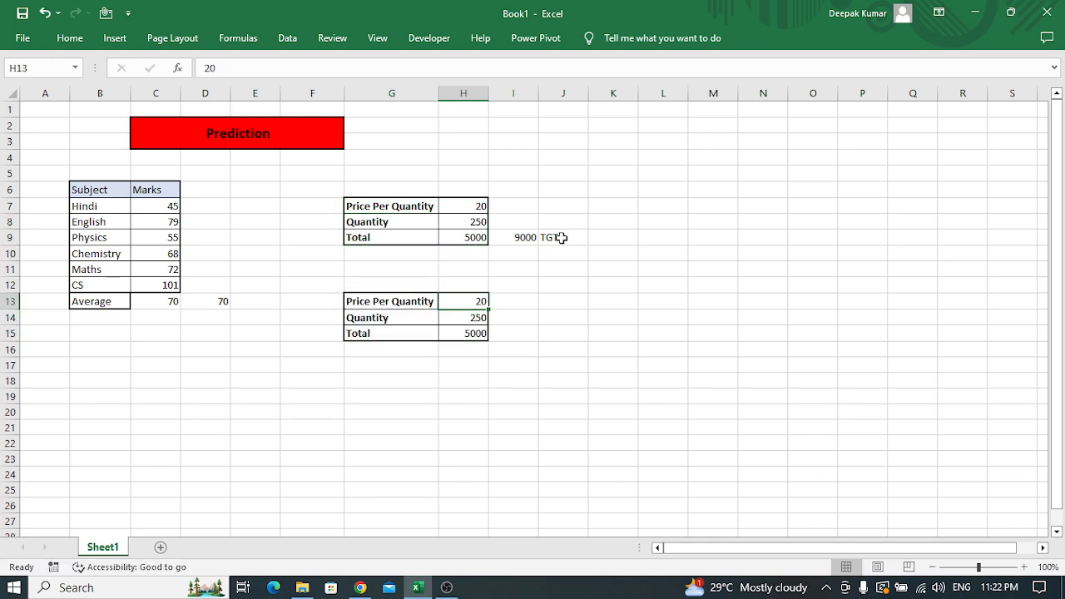
{"action": "key", "text": "Up"}
{"action": "key", "text": "Up"}
{"action": "key", "text": "Up"}
{"action": "key", "text": "Up"}
{"action": "key", "text": "Up"}
{"action": "key", "text": "Up"}
{"action": "key", "text": "Right"}
{"action": "key", "text": "Down"}
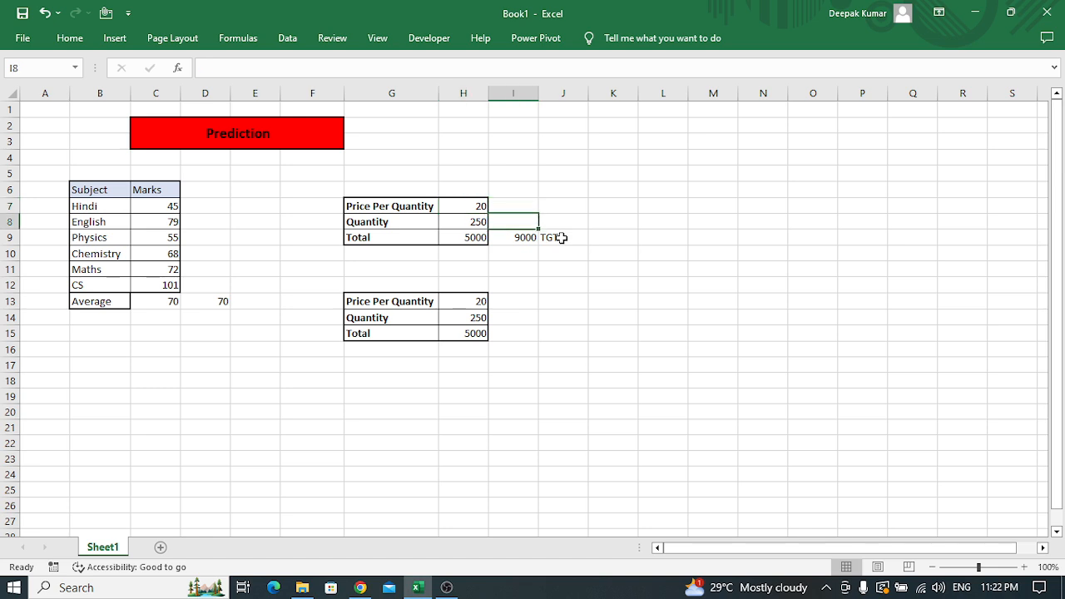
{"action": "type", "text": "Qty"}
{"action": "key", "text": "Return"}
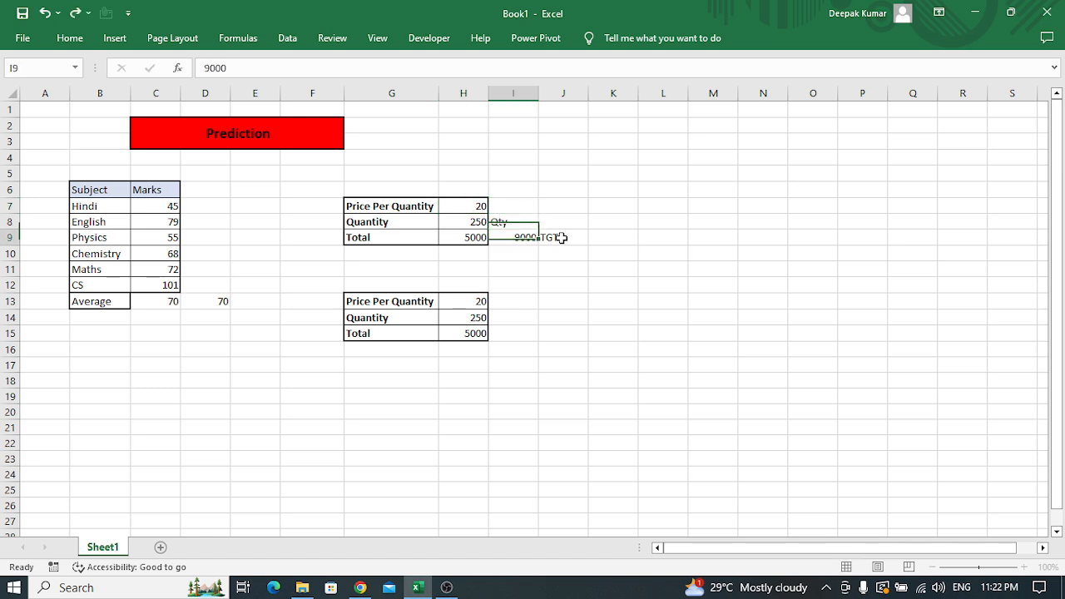
Enter the label Per Qty in cell I13, beside the second table's Price Per Quantity value
{"action": "key", "text": "Down"}
{"action": "key", "text": "Down"}
{"action": "key", "text": "Down"}
{"action": "key", "text": "Down"}
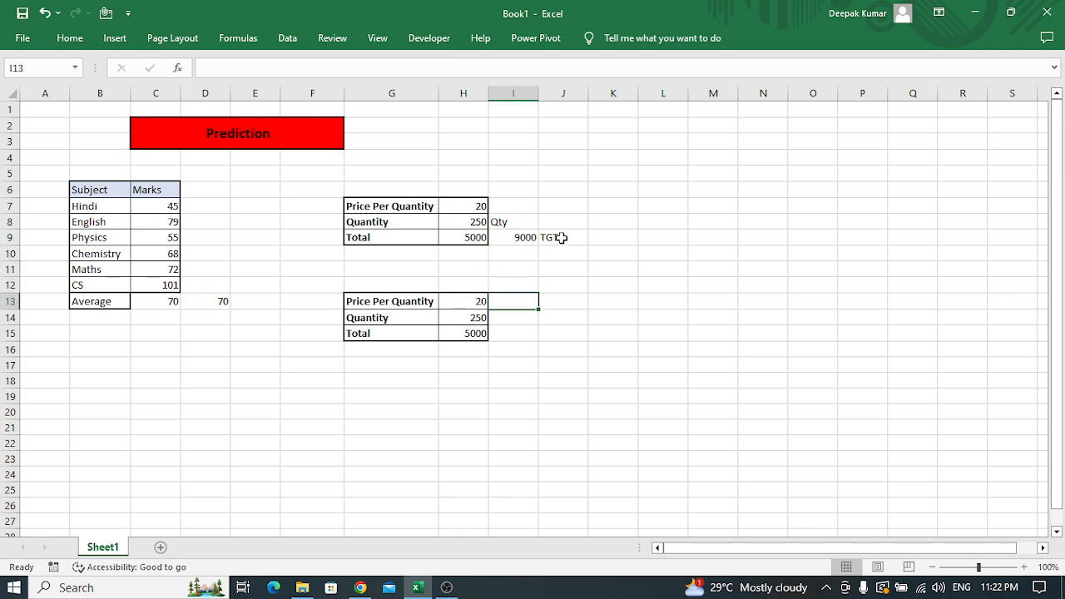
{"action": "type", "text": "Per"}
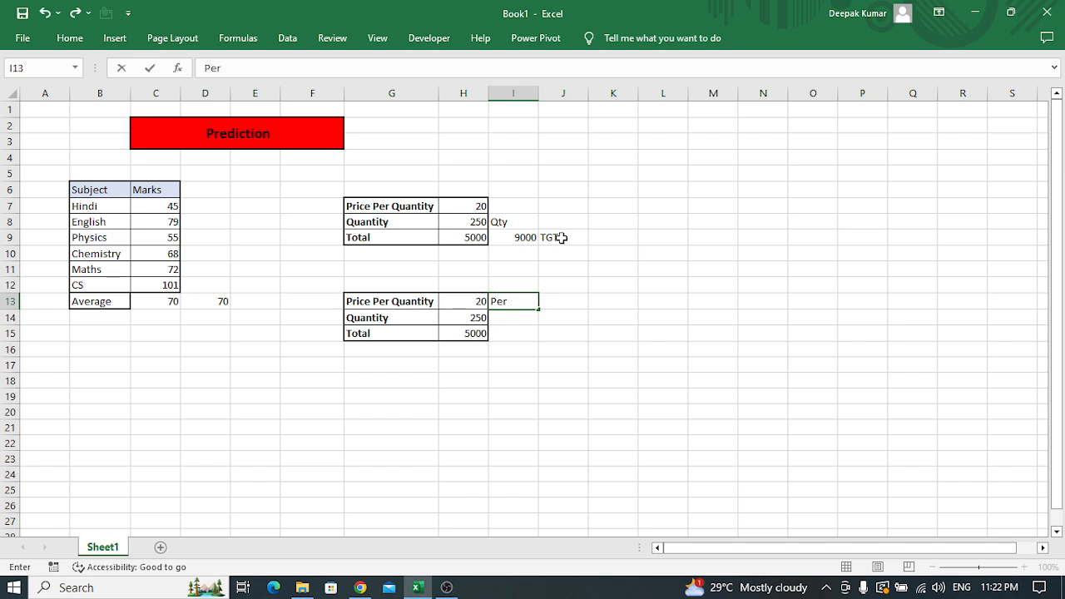
{"action": "type", "text": " Qty"}
{"action": "key", "text": "Return"}
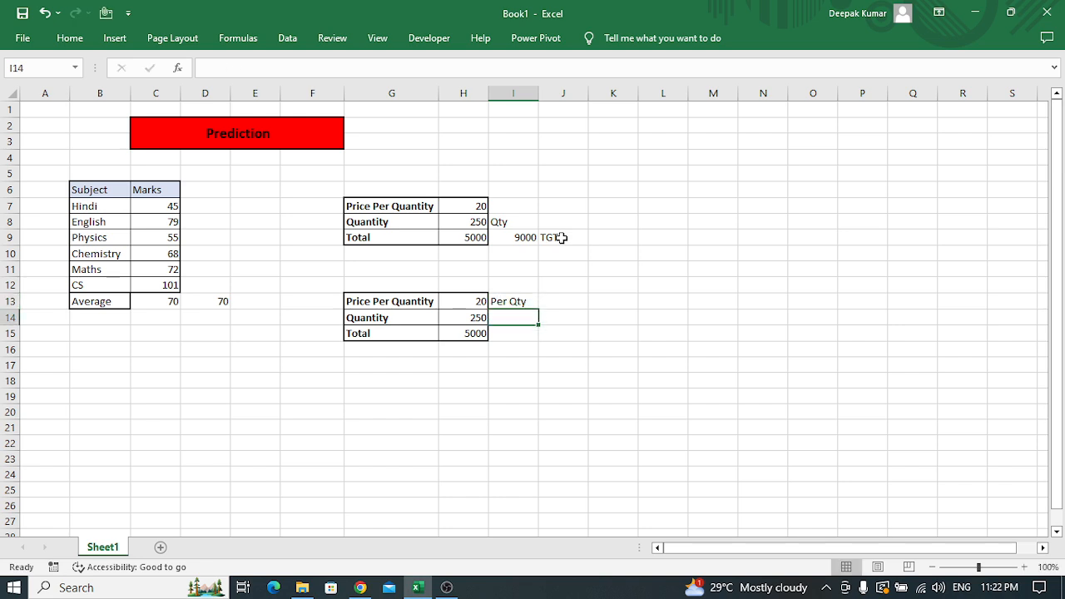
Start Goal Seek with the first table's Total cell H9 as the set cell
{"action": "key", "text": "Left"}
{"action": "key", "text": "Up"}
{"action": "key", "text": "Up"}
{"action": "key", "text": "Up"}
{"action": "key", "text": "Up"}
{"action": "key", "text": "Up"}
{"action": "key", "text": "Up"}
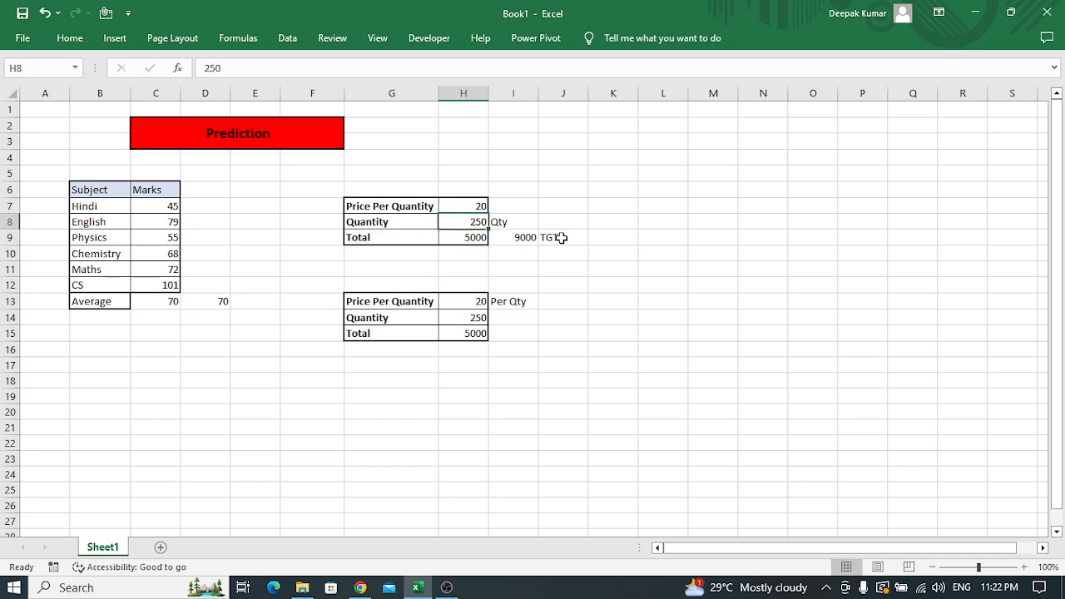
{"action": "key", "text": "Down"}
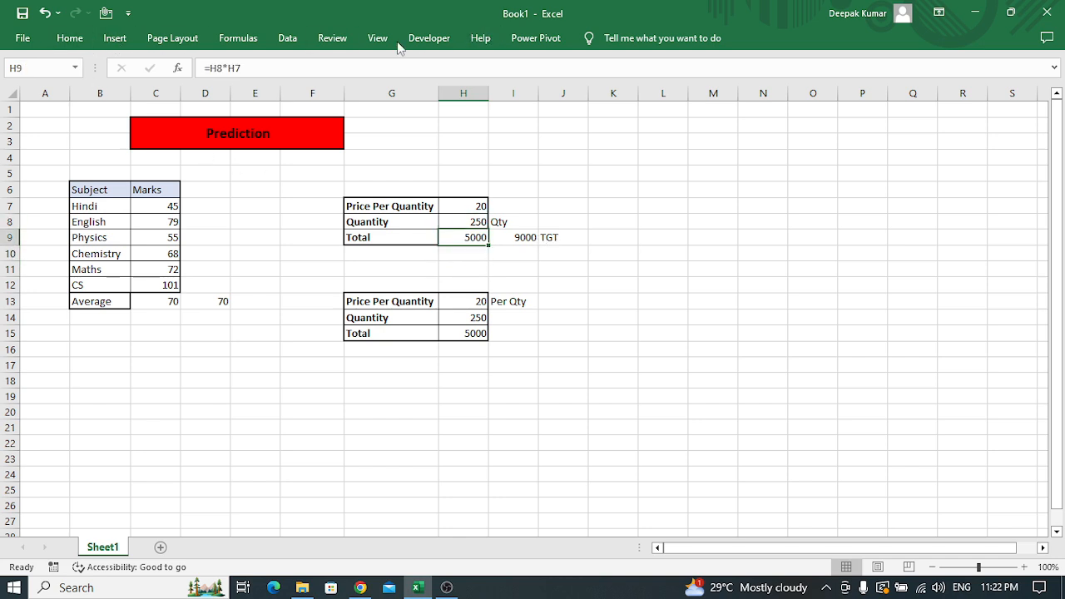
{"action": "left_click", "coordinate": [287, 39]}
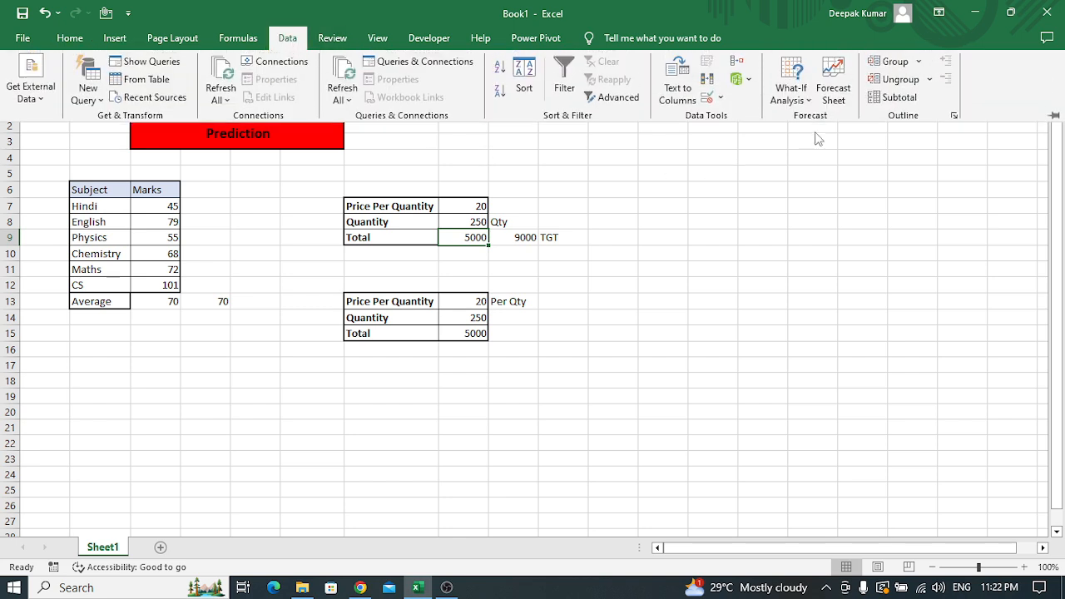
{"action": "left_click", "coordinate": [803, 98]}
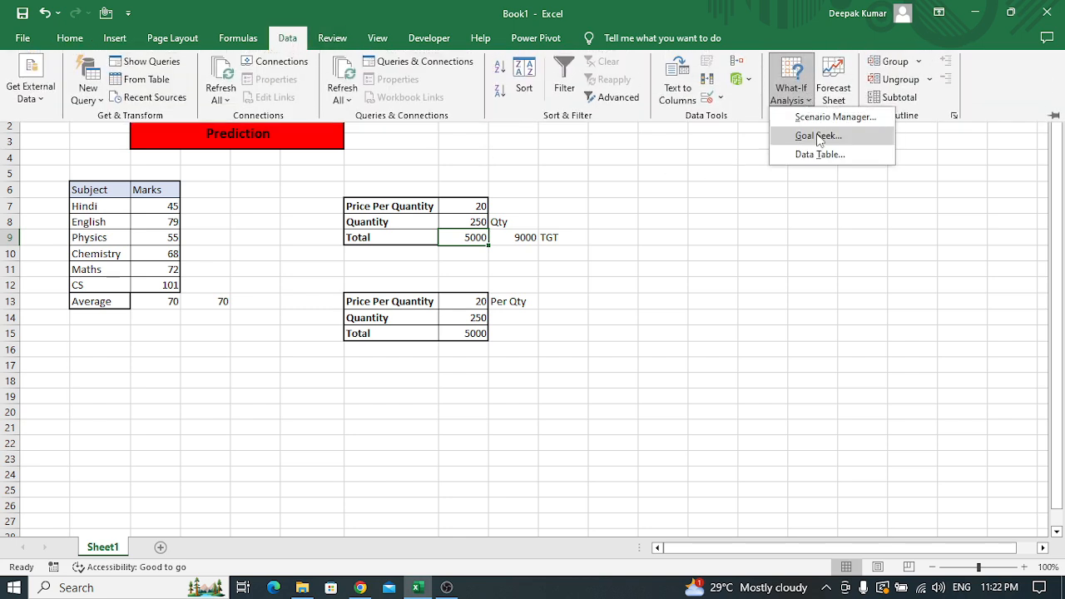
{"action": "left_click", "coordinate": [818, 137]}
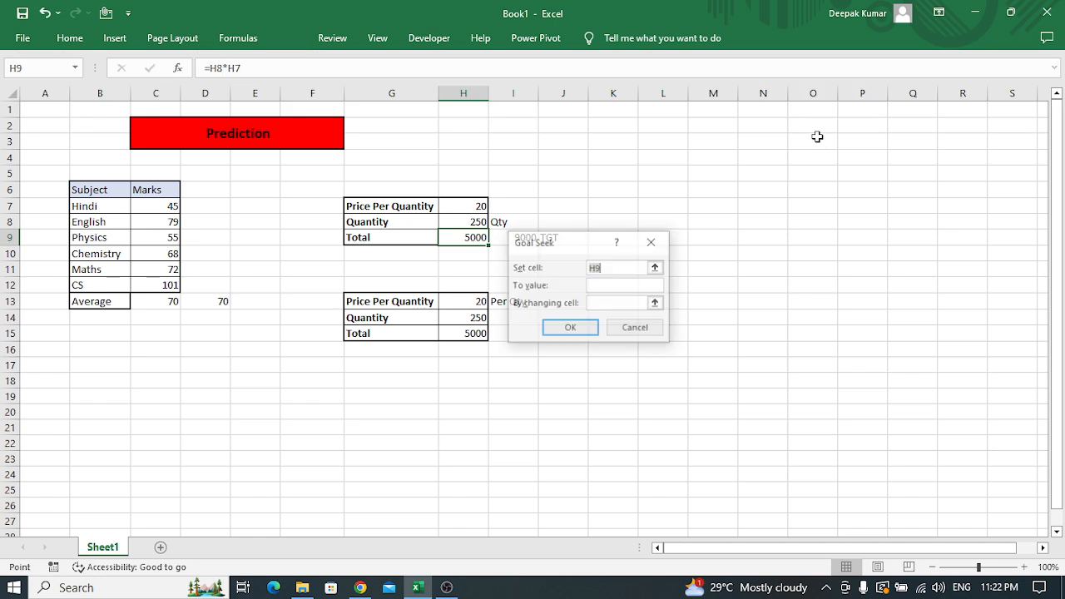
{"action": "left_click_drag", "start_coordinate": [555, 246], "coordinate": [606, 233]}
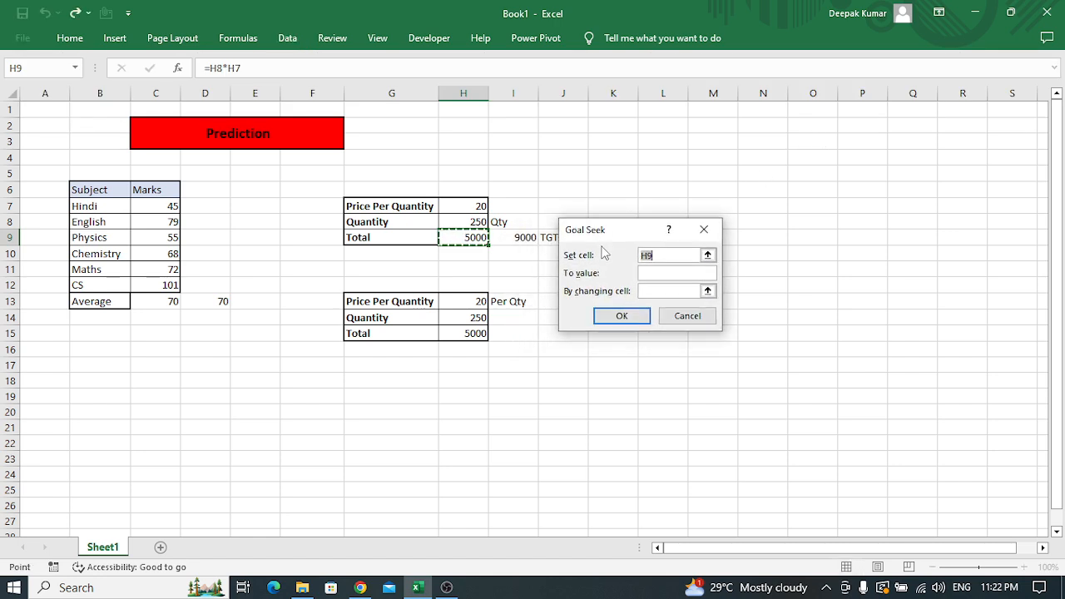
{"action": "left_click", "coordinate": [470, 240]}
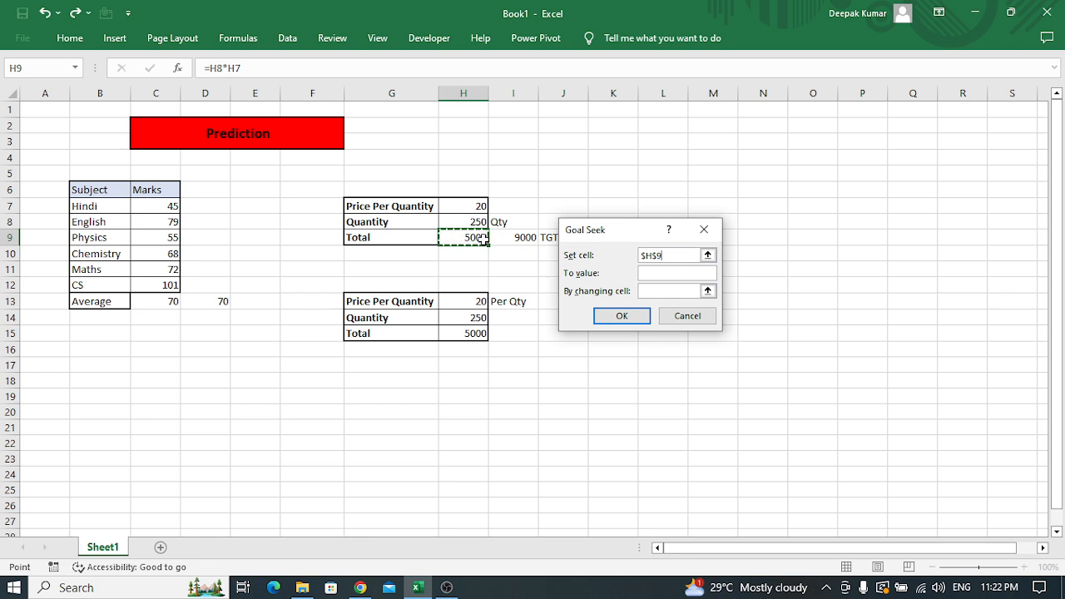
Run Goal Seek to the value 9000 by changing the Quantity cell H8, and keep the solution
{"action": "left_click", "coordinate": [676, 273]}
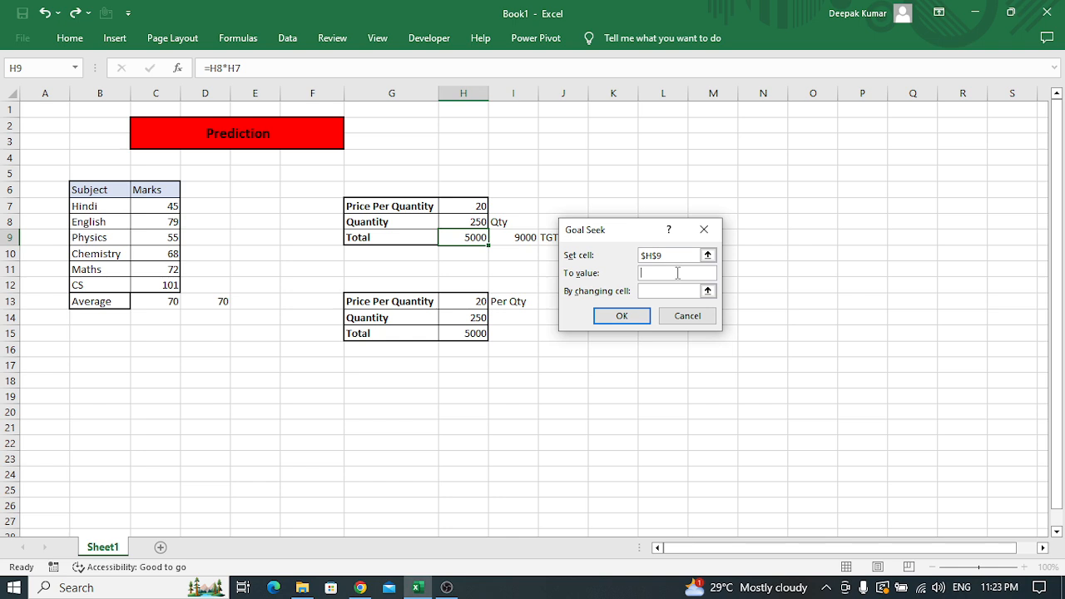
{"action": "type", "text": "9000"}
{"action": "left_click", "coordinate": [659, 292]}
{"action": "left_click", "coordinate": [649, 290]}
{"action": "left_click", "coordinate": [468, 221]}
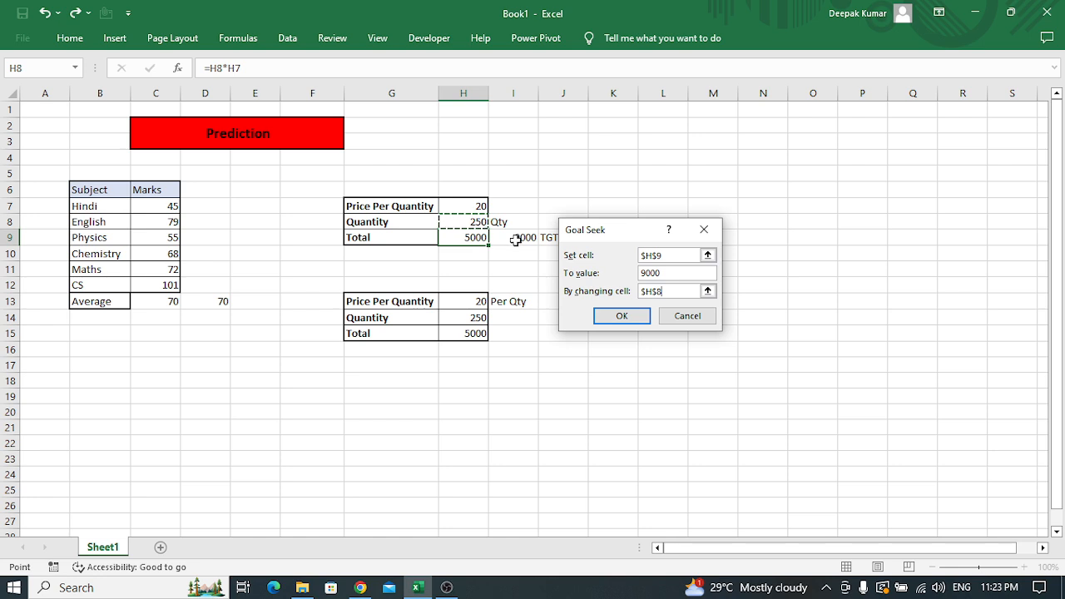
{"action": "left_click", "coordinate": [632, 319]}
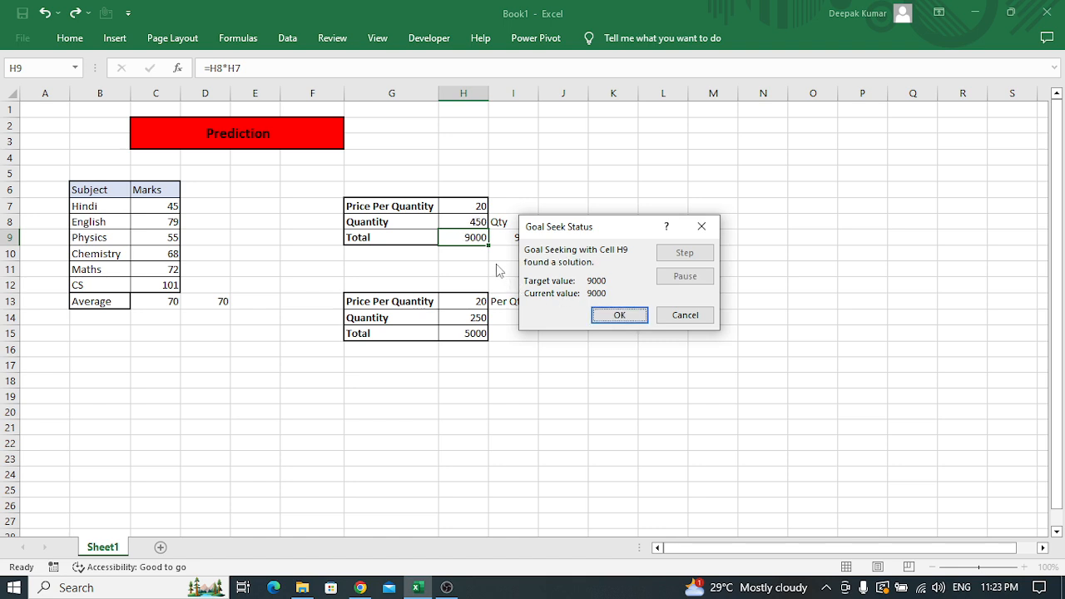
{"action": "left_click", "coordinate": [618, 315]}
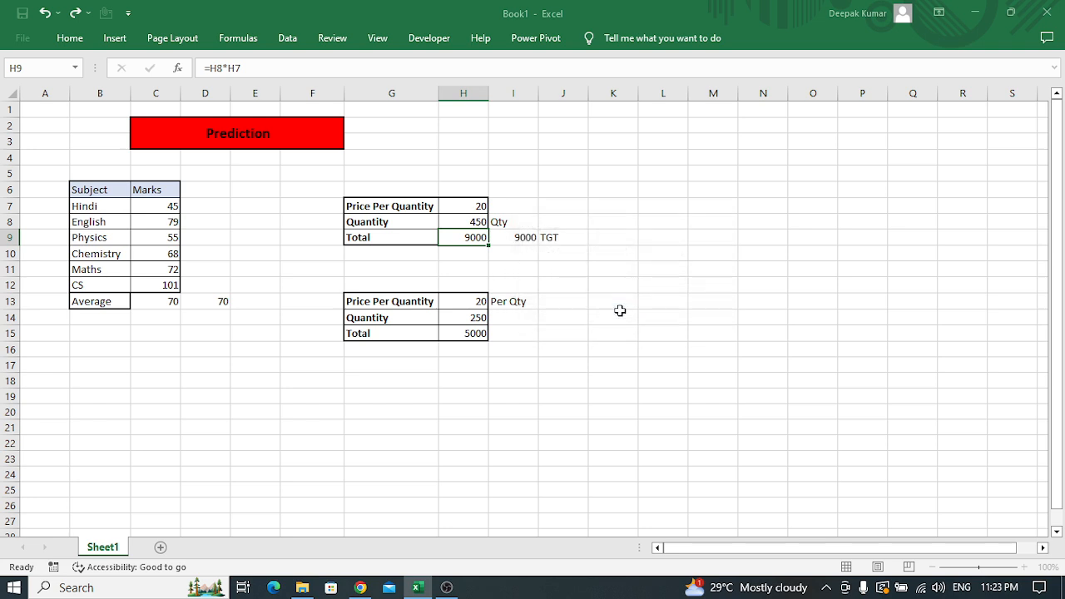
{"action": "left_click", "coordinate": [468, 222]}
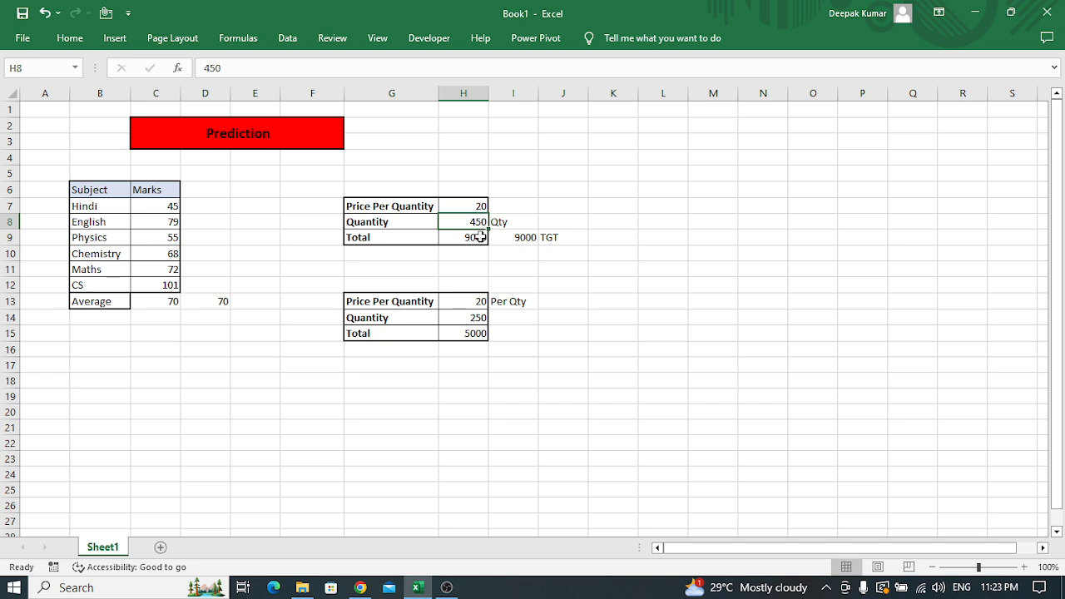
Enter the target value 9000 in cell I15, beside the second table's Total
{"action": "left_click", "coordinate": [480, 238]}
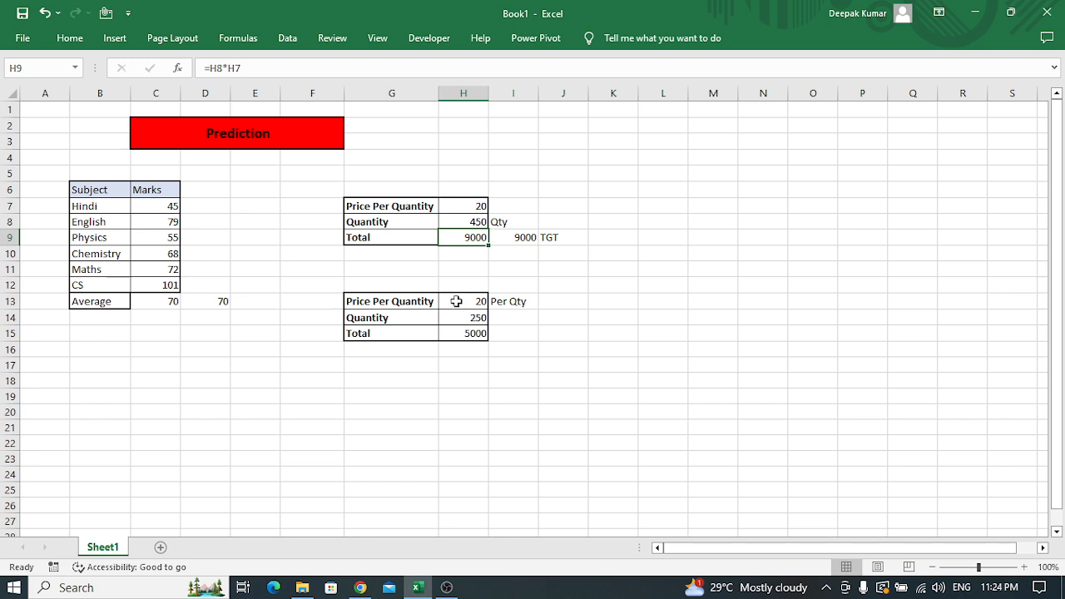
{"action": "left_click", "coordinate": [524, 329]}
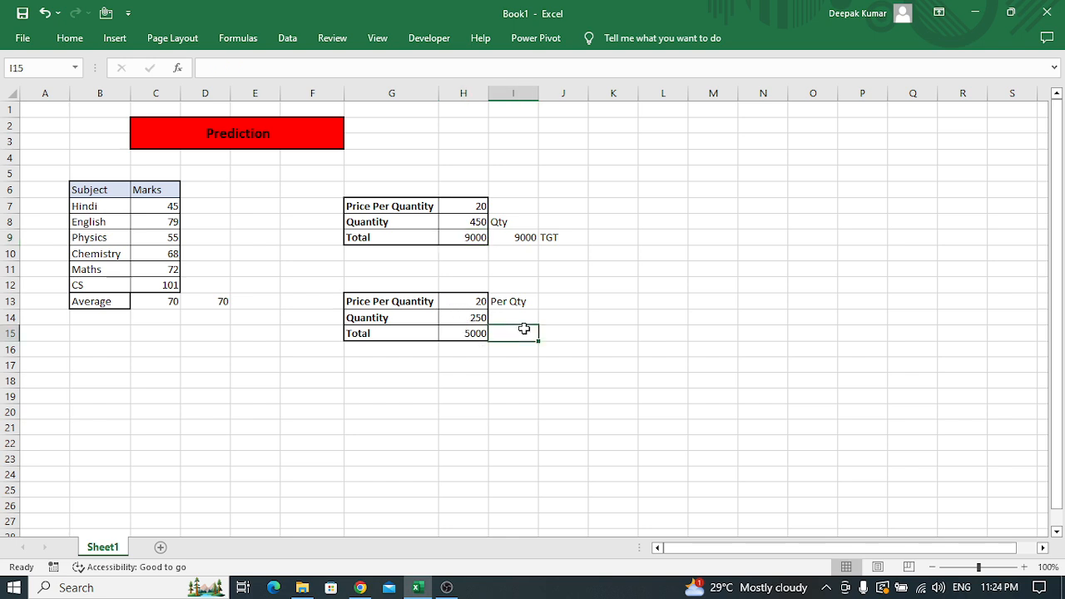
{"action": "type", "text": "9000"}
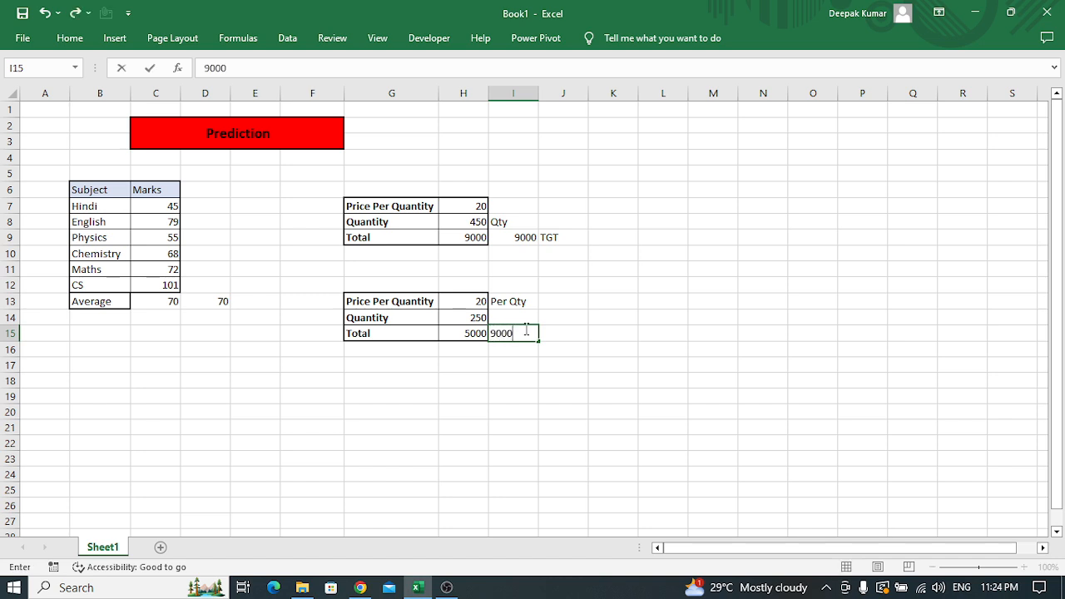
{"action": "key", "text": "Return"}
Start Goal Seek with the second table's Total cell H15 as the set cell
{"action": "key", "text": "Left"}
{"action": "key", "text": "Up"}
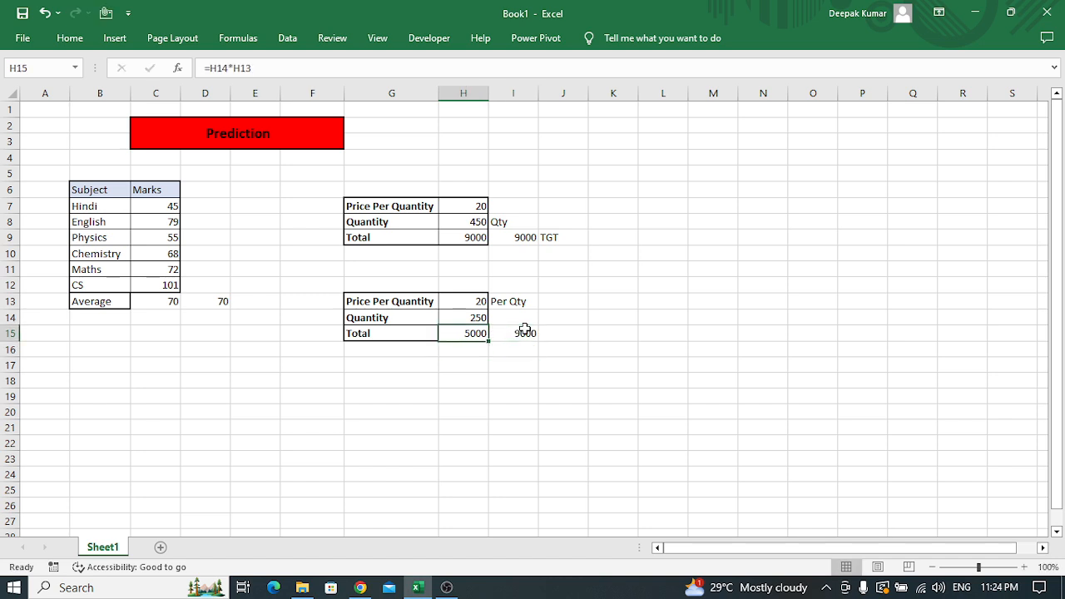
{"action": "key", "text": "Up"}
{"action": "key", "text": "Up"}
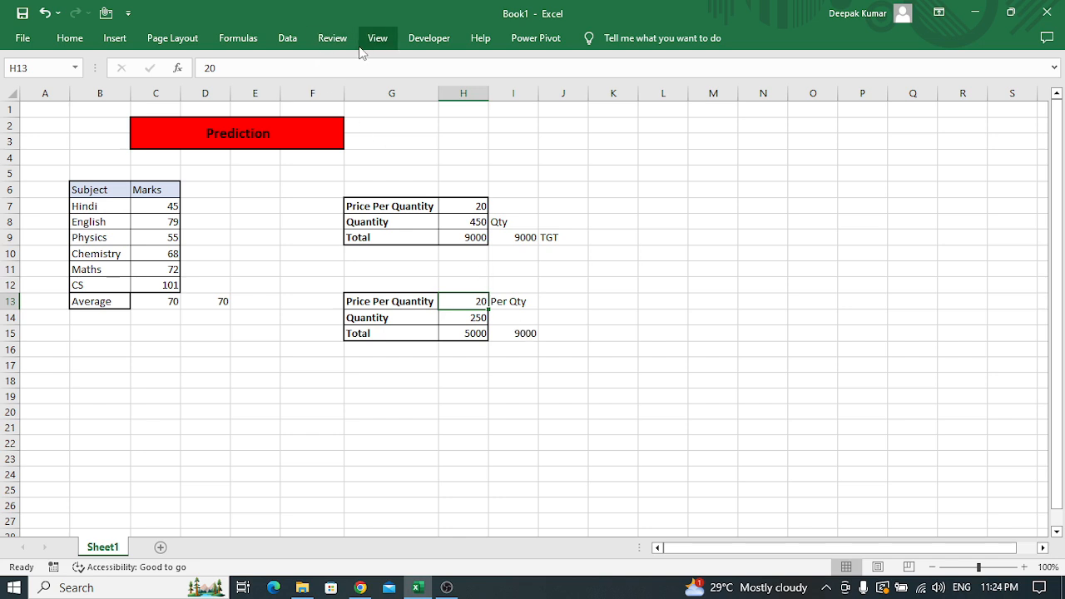
{"action": "left_click", "coordinate": [288, 39]}
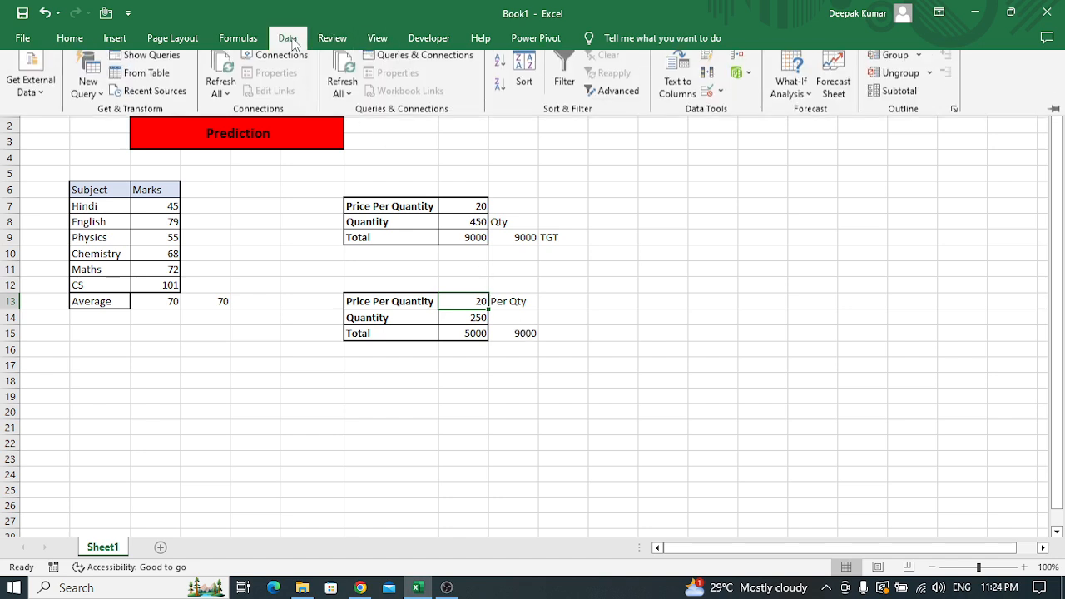
{"action": "left_click", "coordinate": [806, 100]}
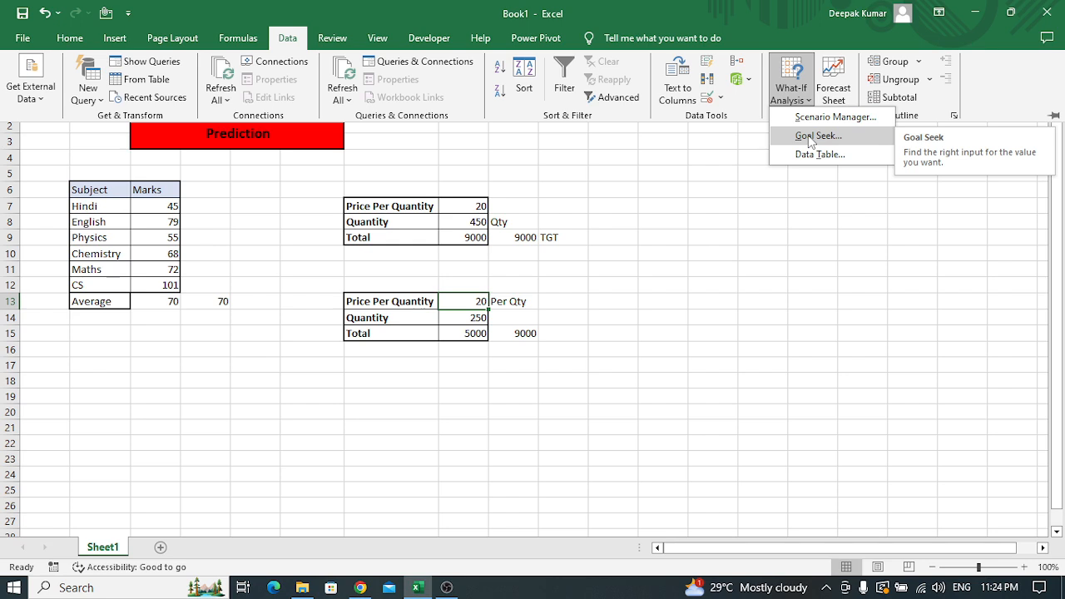
{"action": "left_click", "coordinate": [809, 136]}
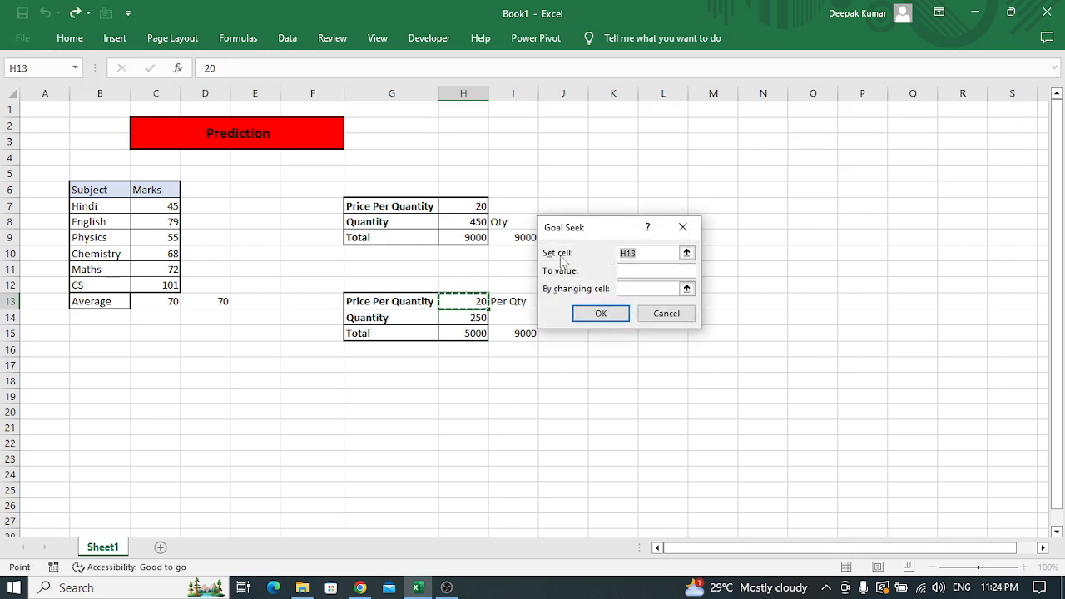
{"action": "left_click", "coordinate": [478, 333]}
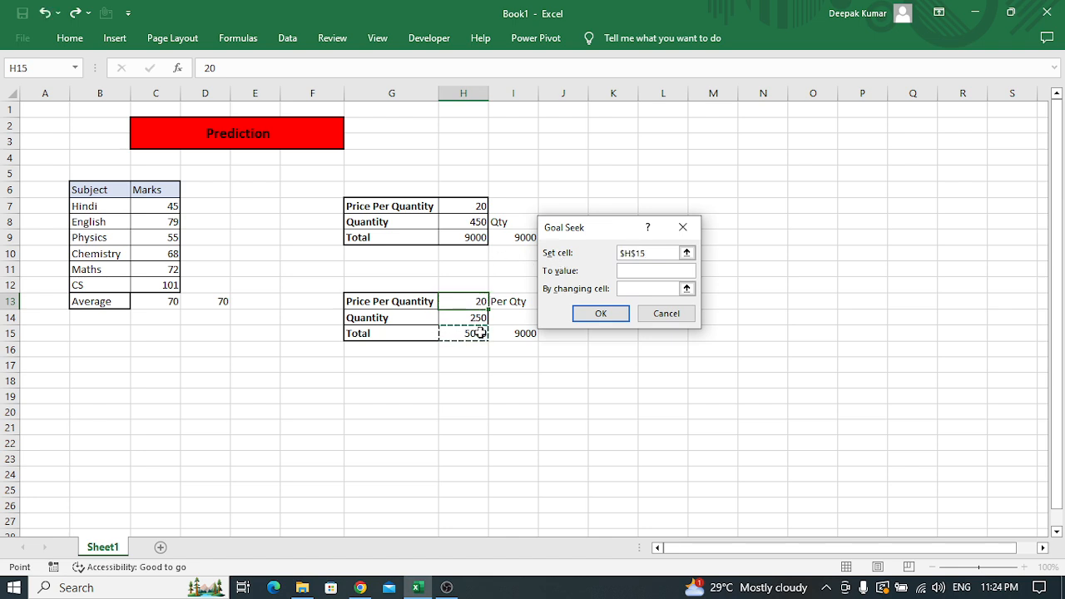
Run Goal Seek to the value 9000 by changing the Price Per Quantity cell H13, and keep the solution
{"action": "left_click", "coordinate": [660, 271]}
{"action": "type", "text": "9000"}
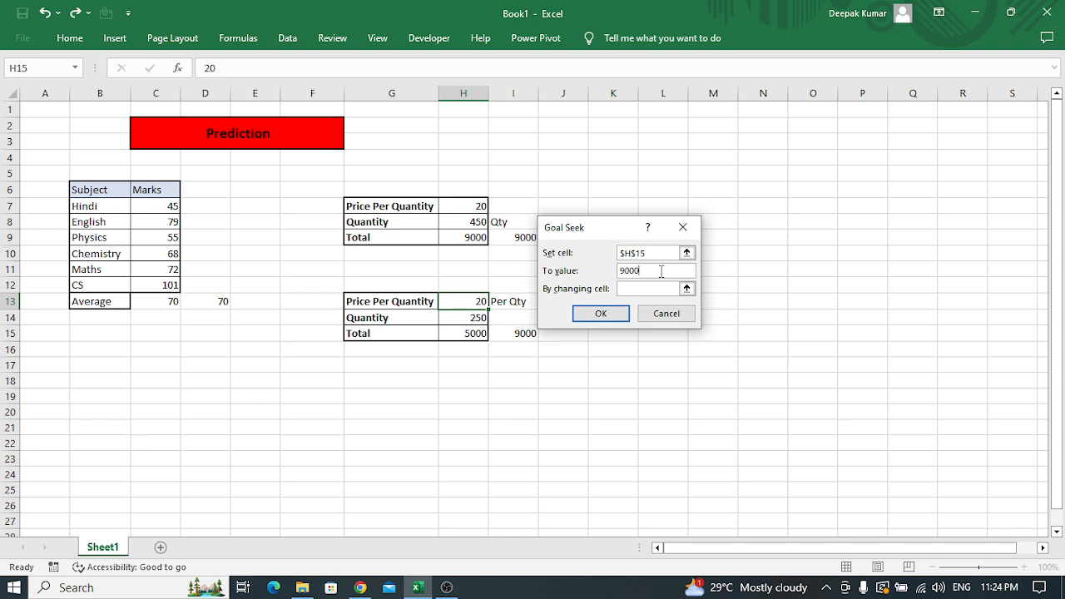
{"action": "left_click", "coordinate": [635, 289]}
{"action": "left_click", "coordinate": [450, 299]}
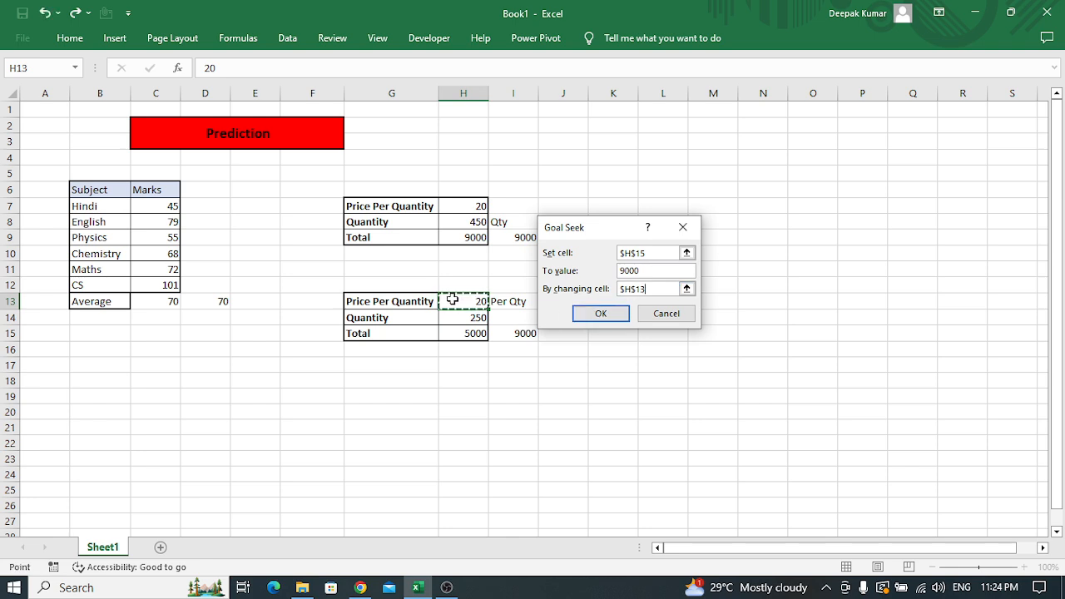
{"action": "left_click", "coordinate": [619, 315]}
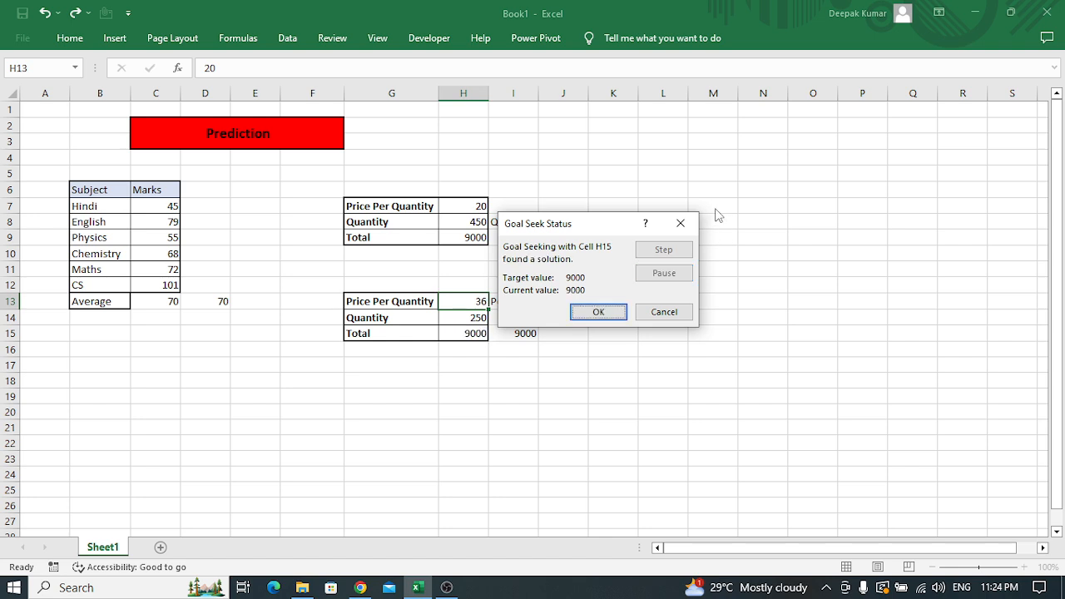
{"action": "left_click", "coordinate": [595, 307]}
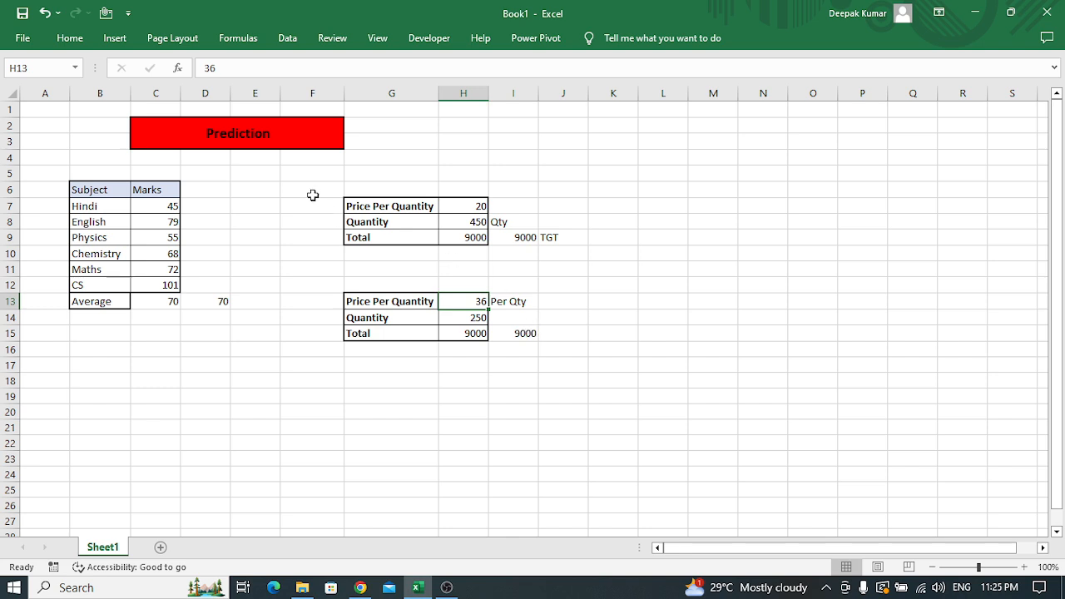
{"action": "left_click_drag", "start_coordinate": [321, 188], "coordinate": [595, 392]}
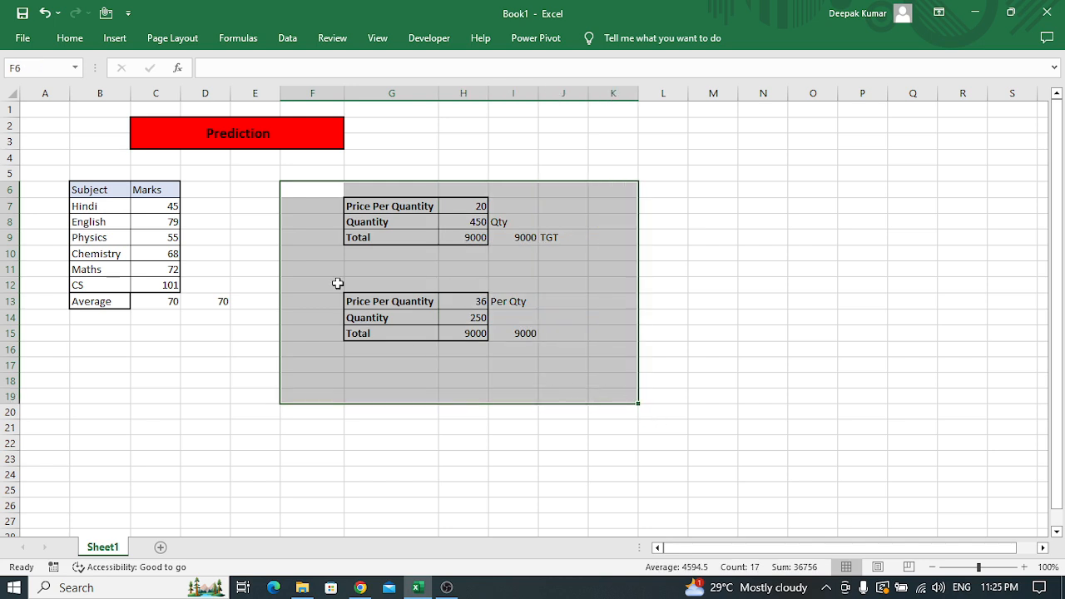
{"action": "left_click", "coordinate": [253, 235]}
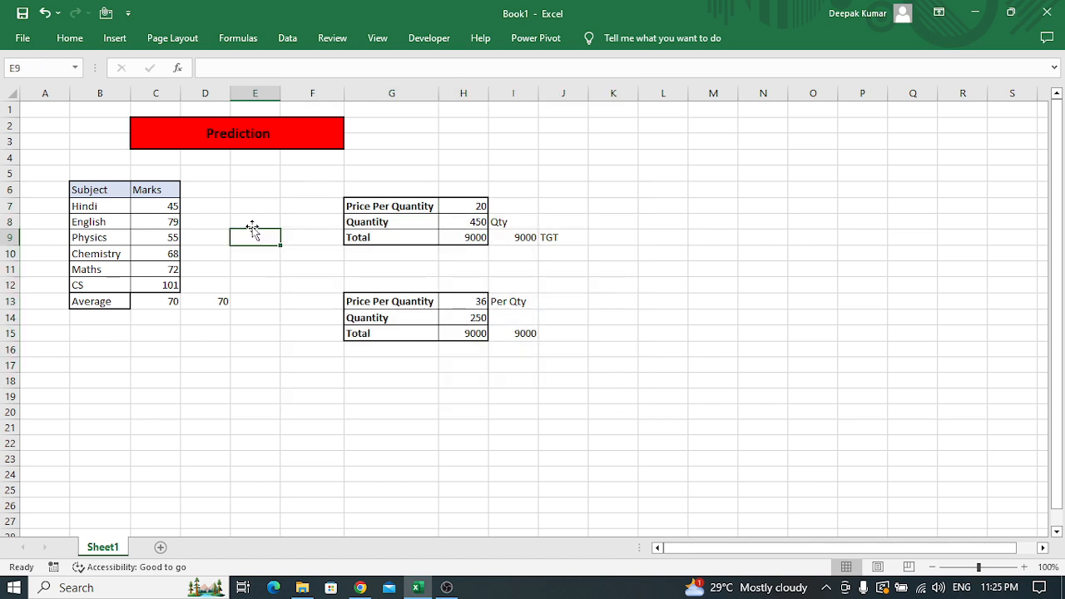